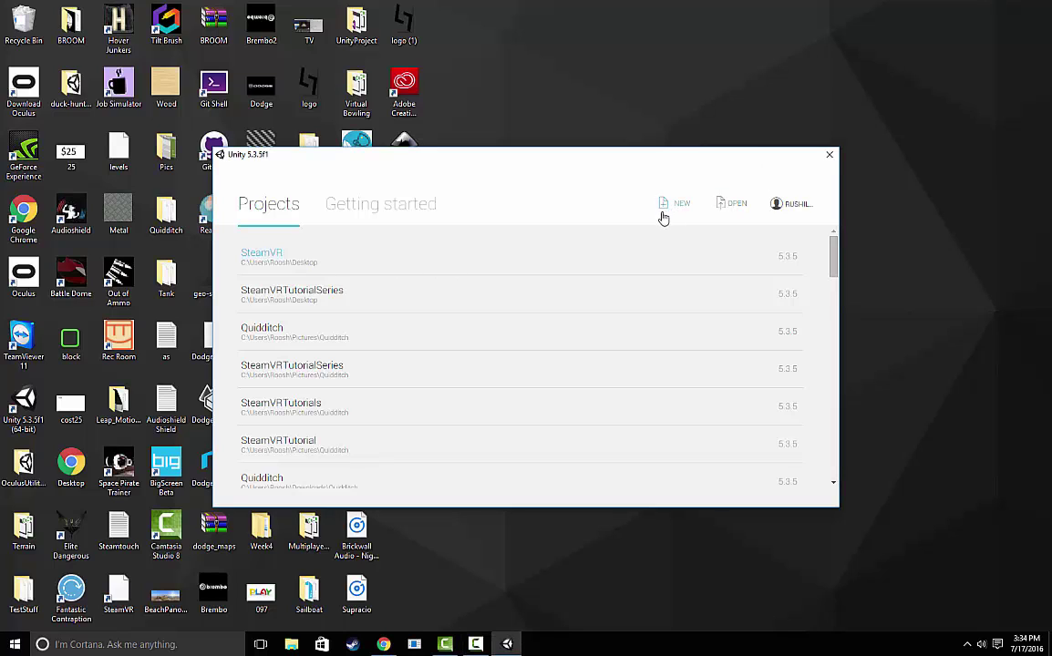
Create a new 3D Unity project named SteamVRTutorial on the Desktop.
left_click(662, 219)
left_click(502, 298)
left_click_drag(503, 298, 317, 286)
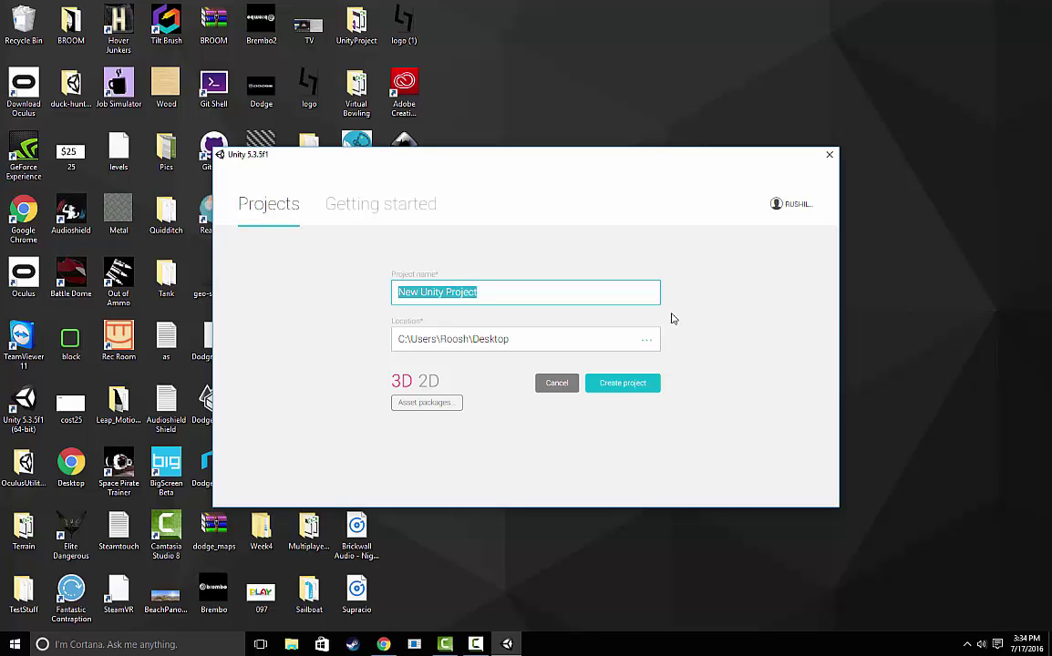
type("SteamVRTutorial")
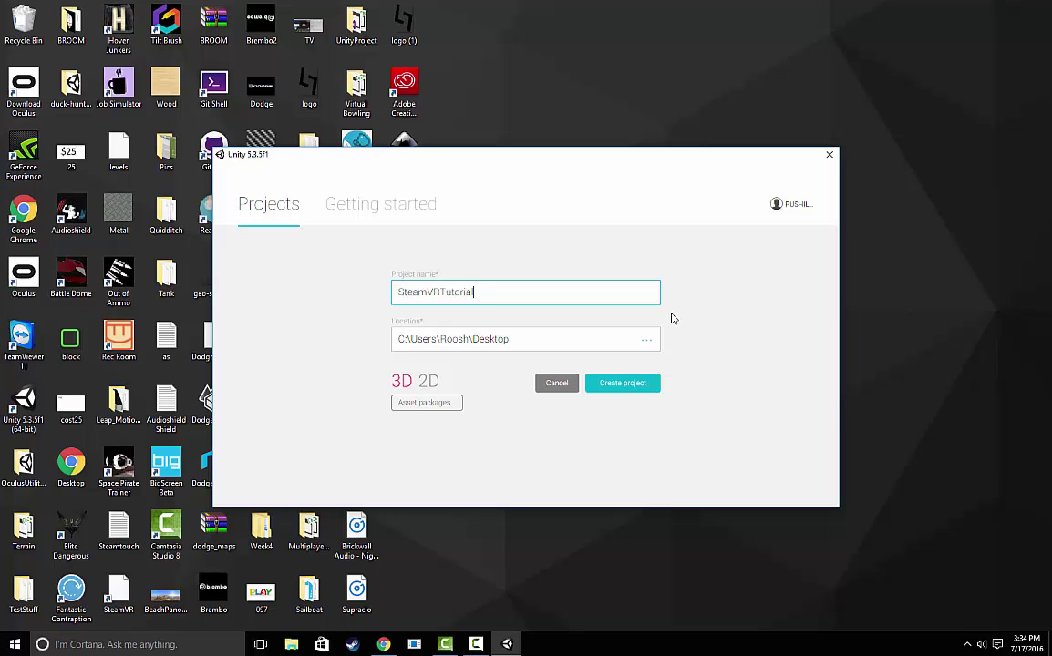
key("Return")
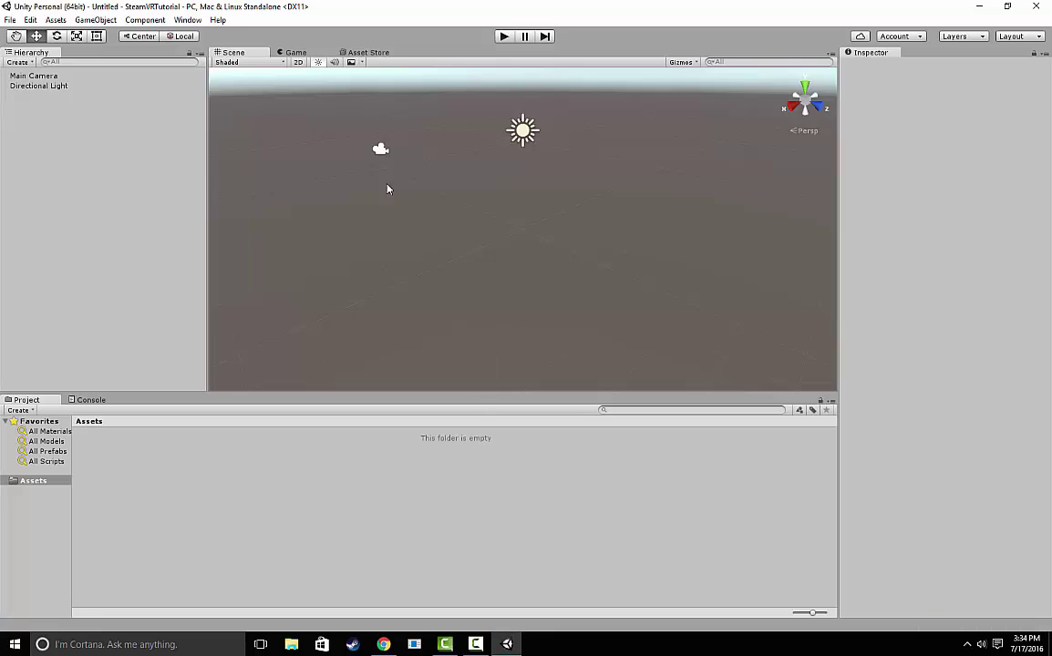
Search the Asset Store for steamvr and open the SteamVR Plugin package page.
left_click(361, 52)
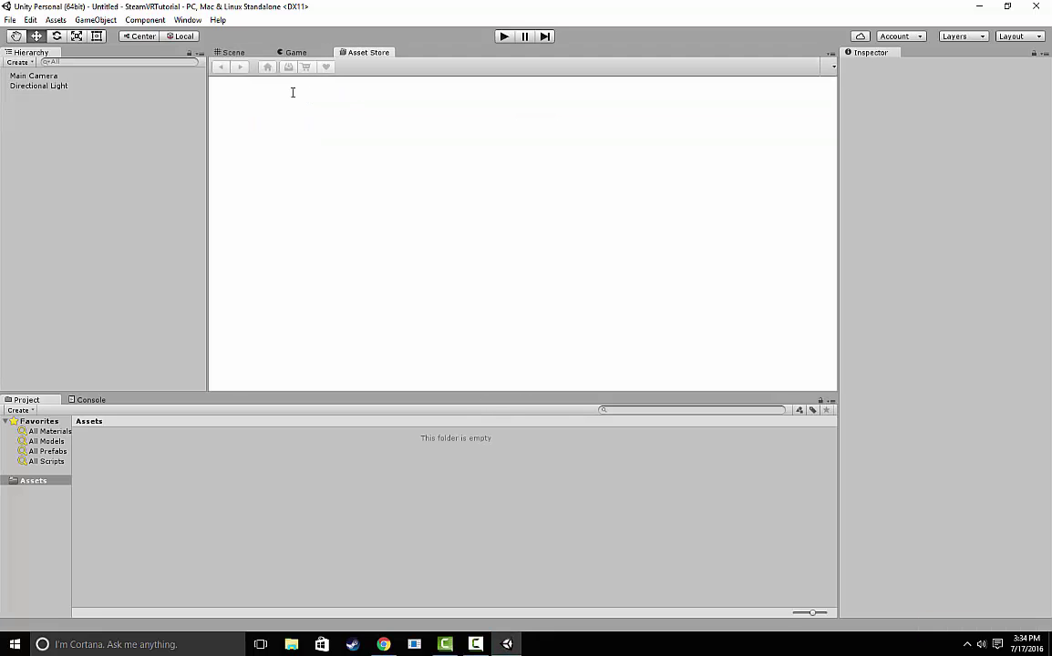
left_click(291, 94)
type("steam")
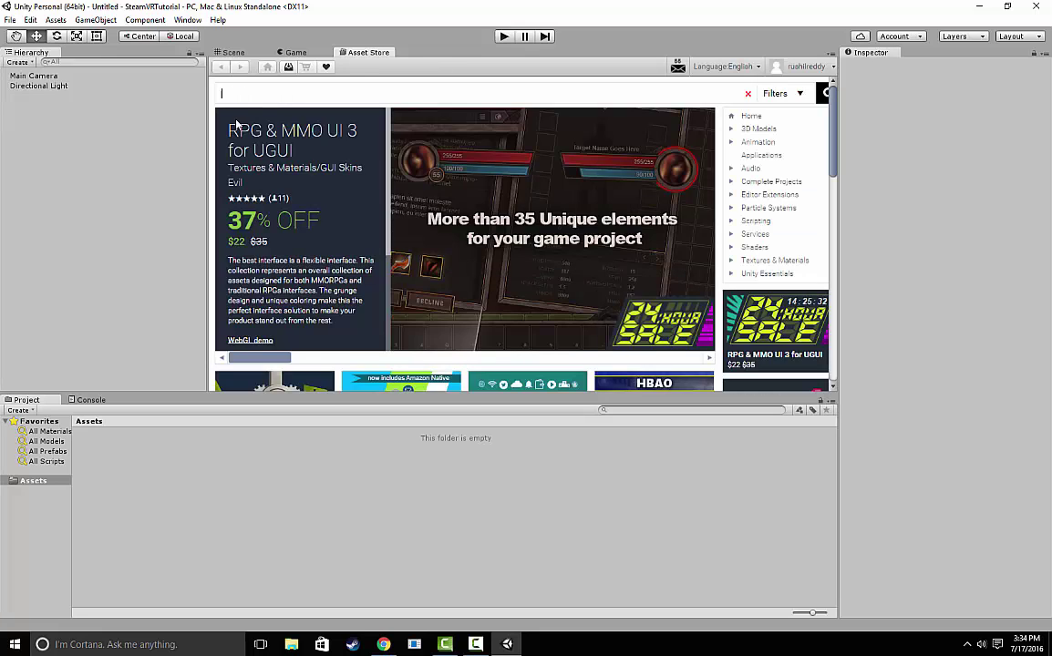
type("vr")
key("Return")
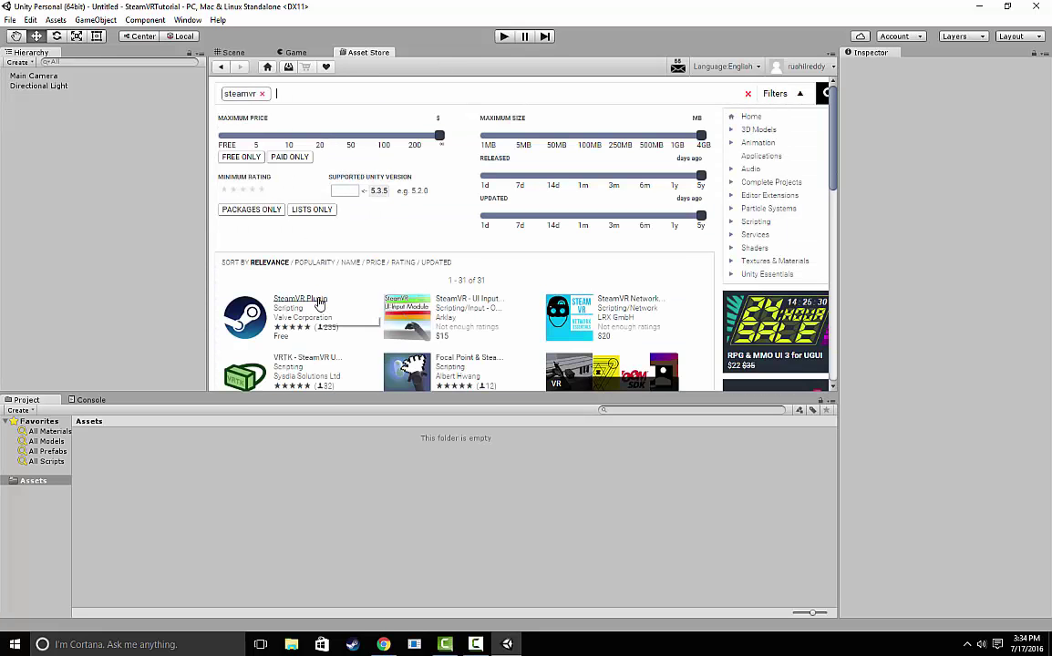
left_click(301, 299)
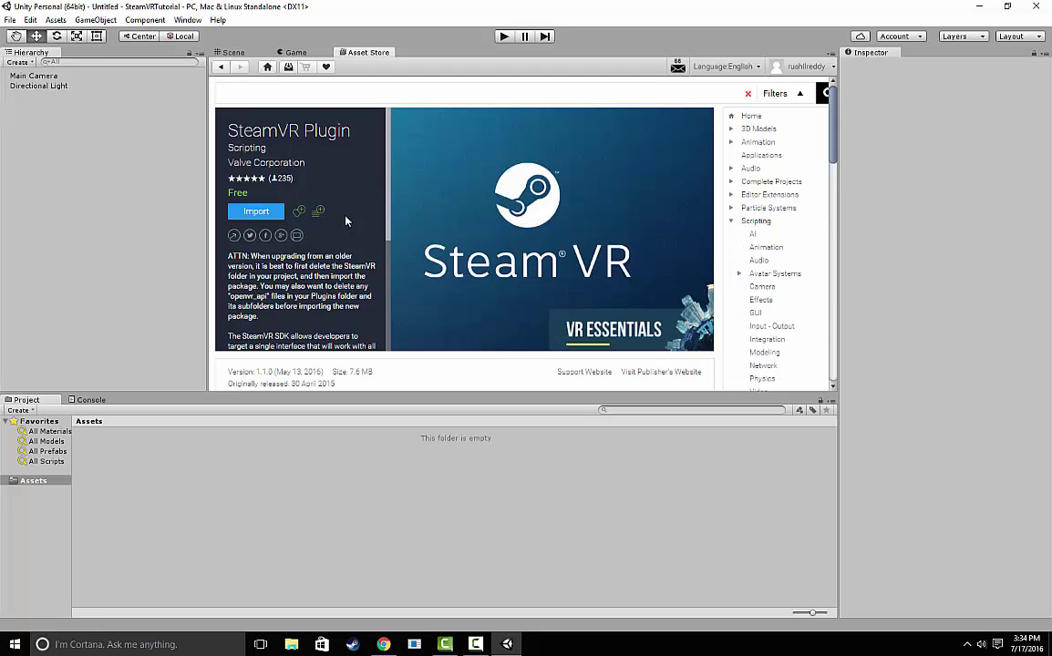
Import all SteamVR Plugin files and accept all recommended SteamVR project settings.
left_click(251, 215)
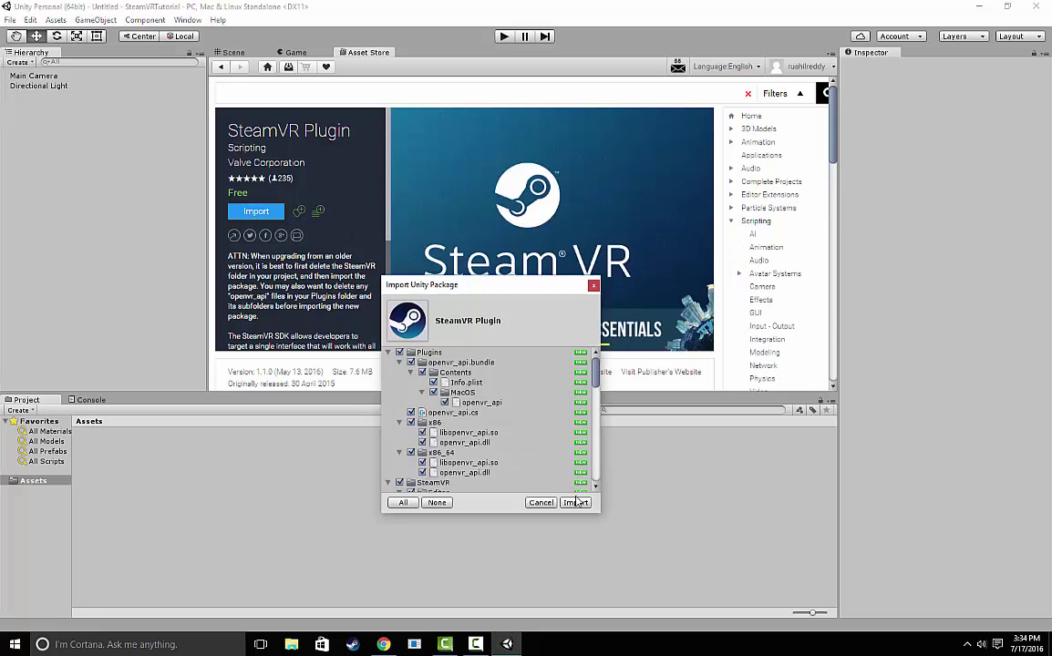
left_click(580, 503)
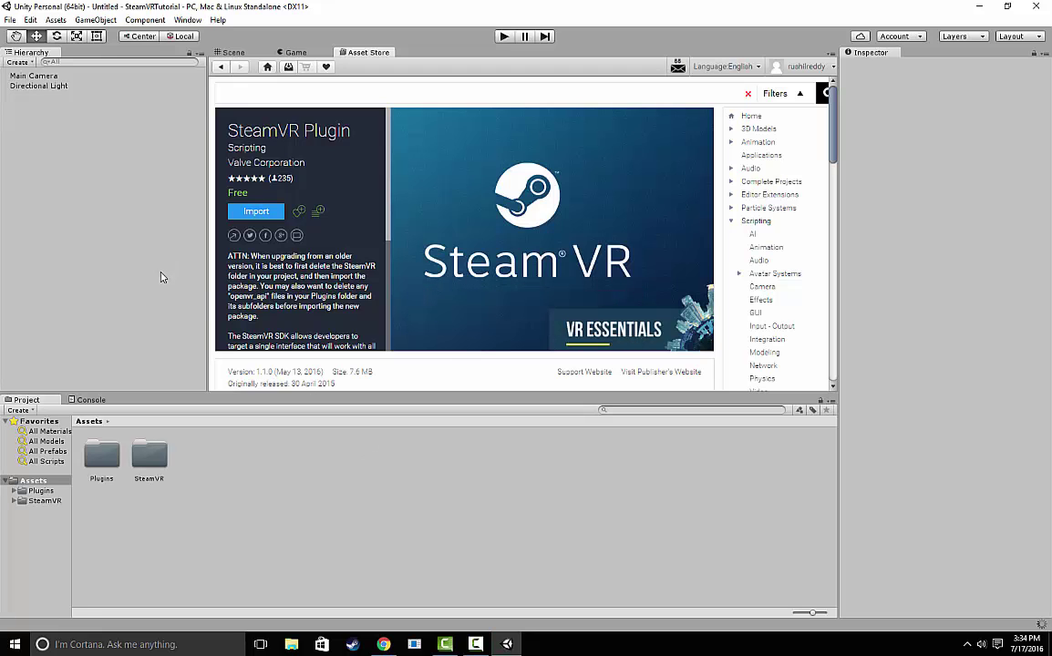
left_click(56, 286)
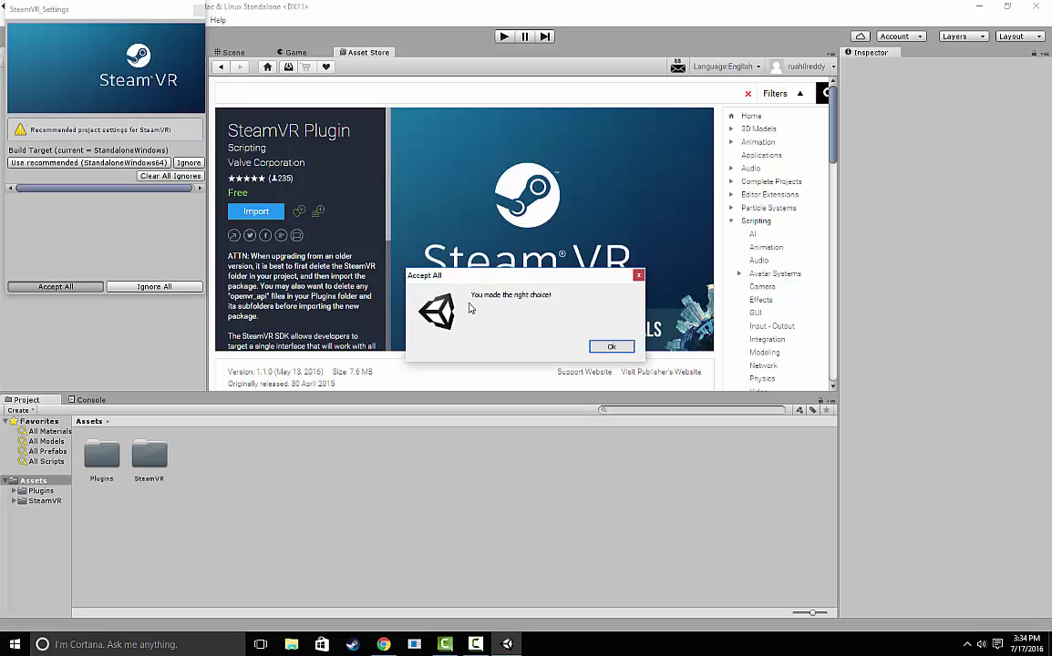
left_click(611, 346)
Drag the [CameraRig] prefab from Assets/SteamVR/Prefabs into the Hierarchy.
left_click(235, 55)
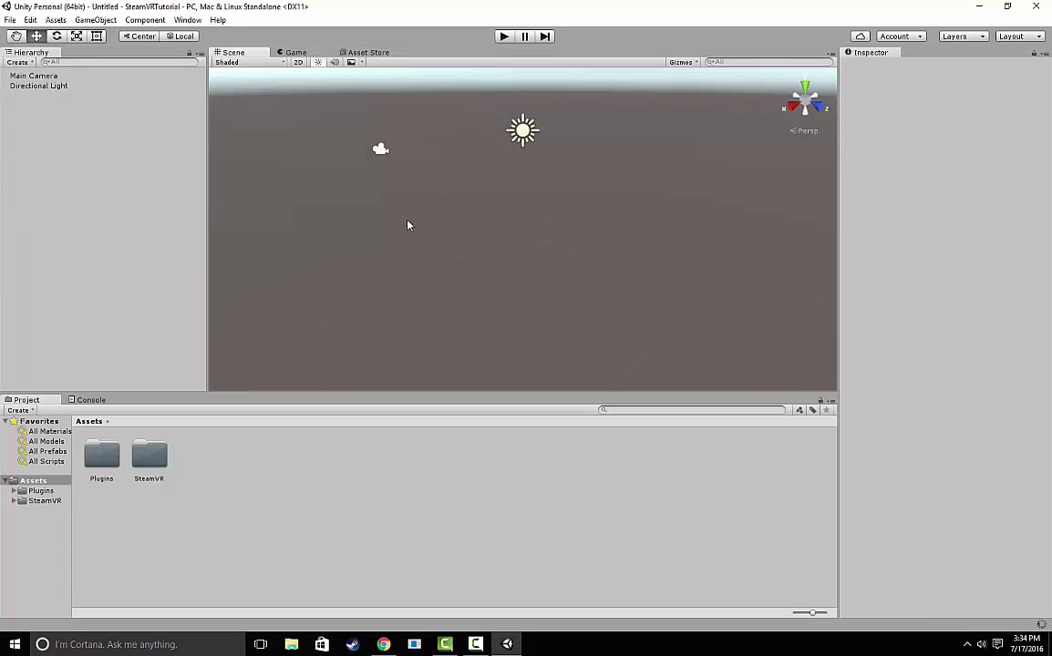
double_click(146, 458)
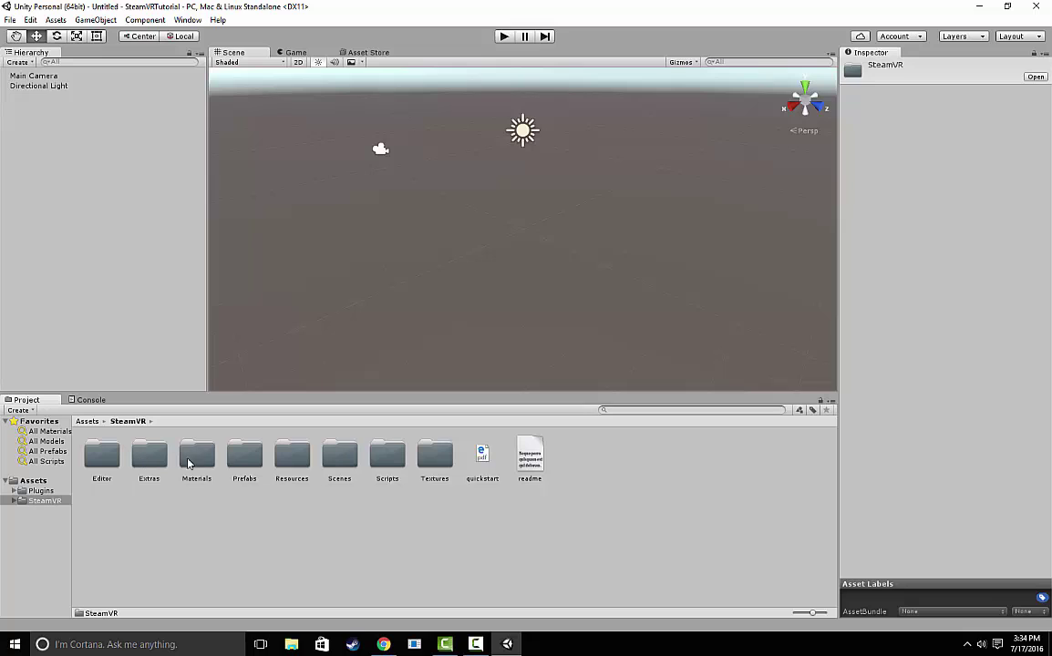
double_click(245, 461)
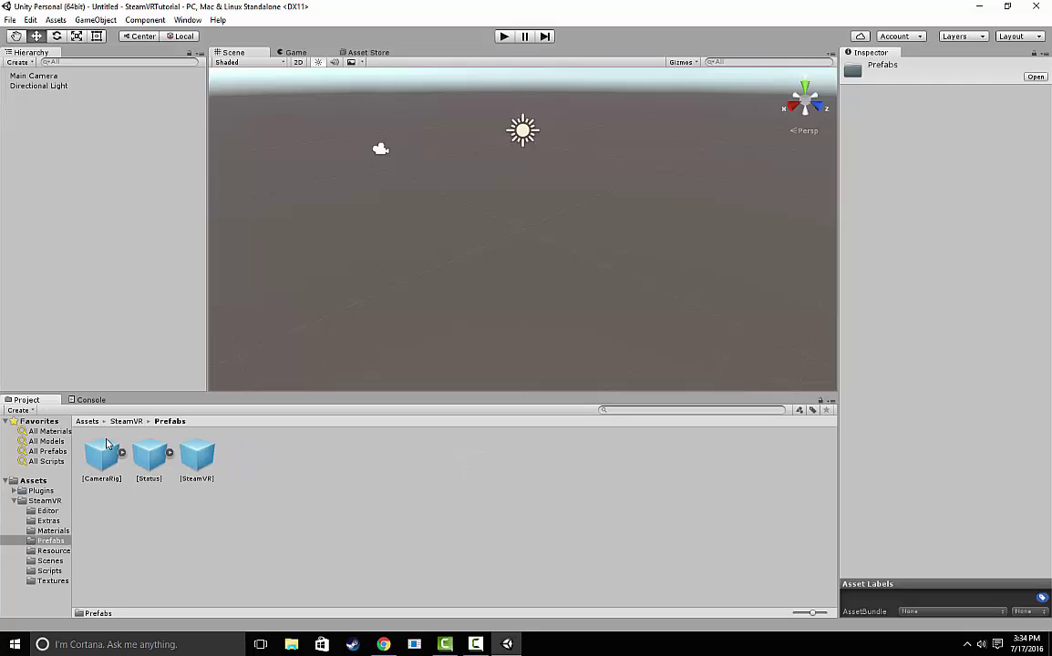
left_click_drag(100, 451, 59, 146)
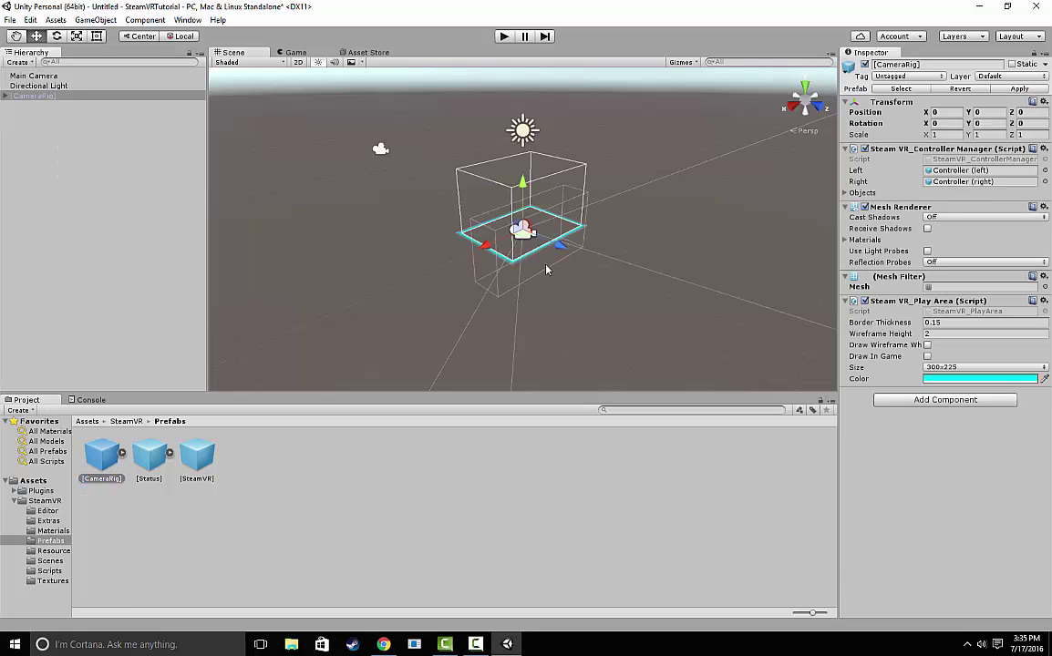
scroll(564, 199, "up", 3)
left_click_drag(564, 199, 558, 239, "alt")
Expand the CameraRig's controllers and head camera, then delete the Main Camera.
left_click(6, 96)
left_click(13, 105)
left_click(14, 126)
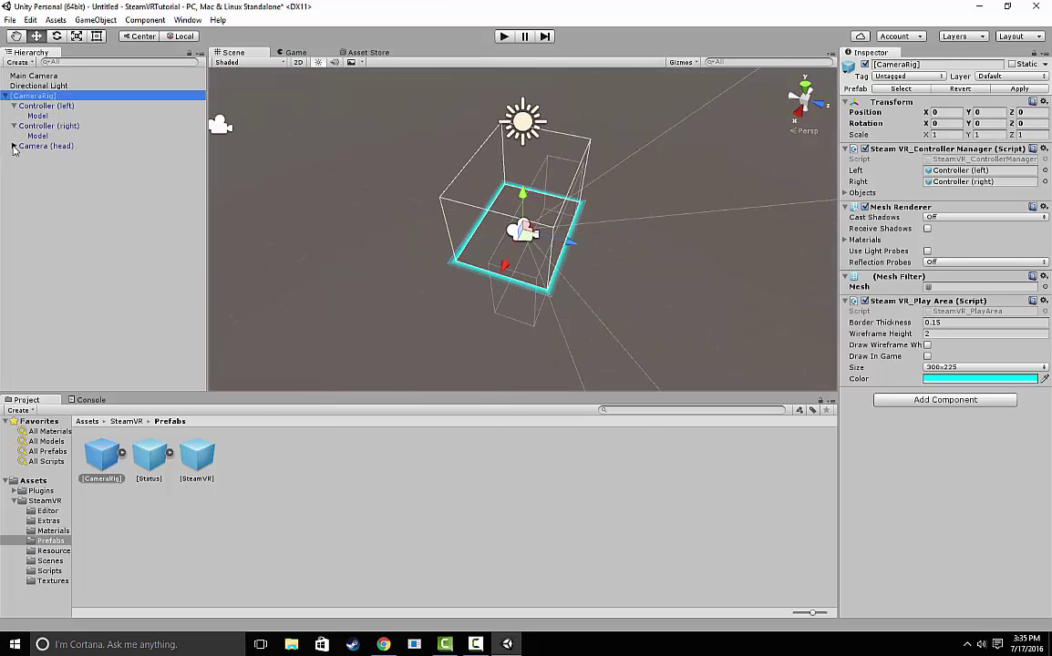
left_click(13, 145)
left_click(48, 77)
right_click(50, 78)
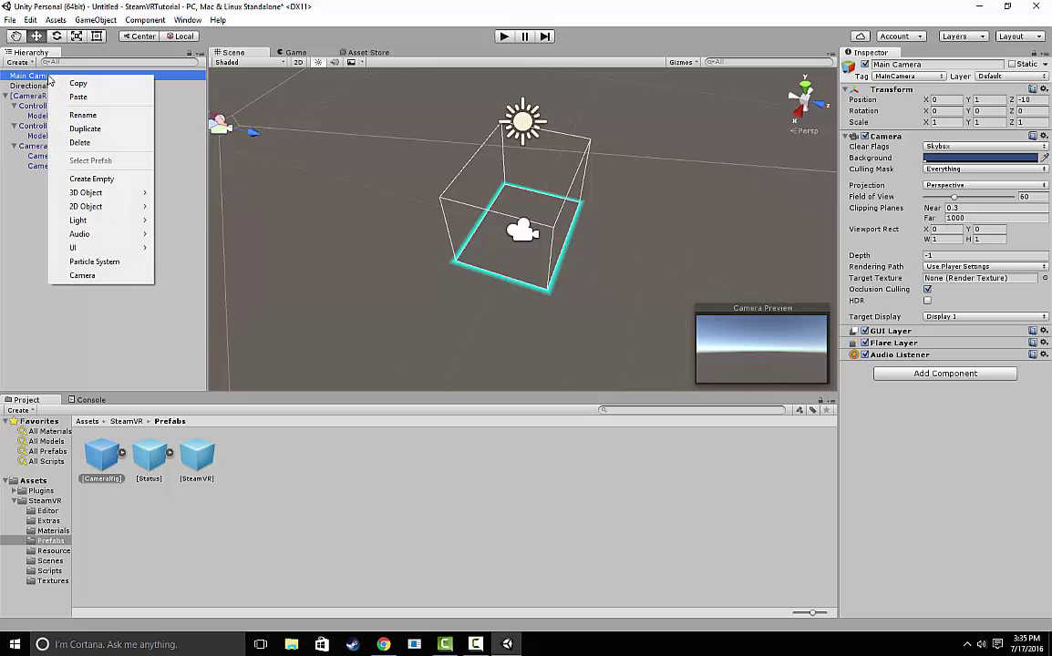
left_click(80, 142)
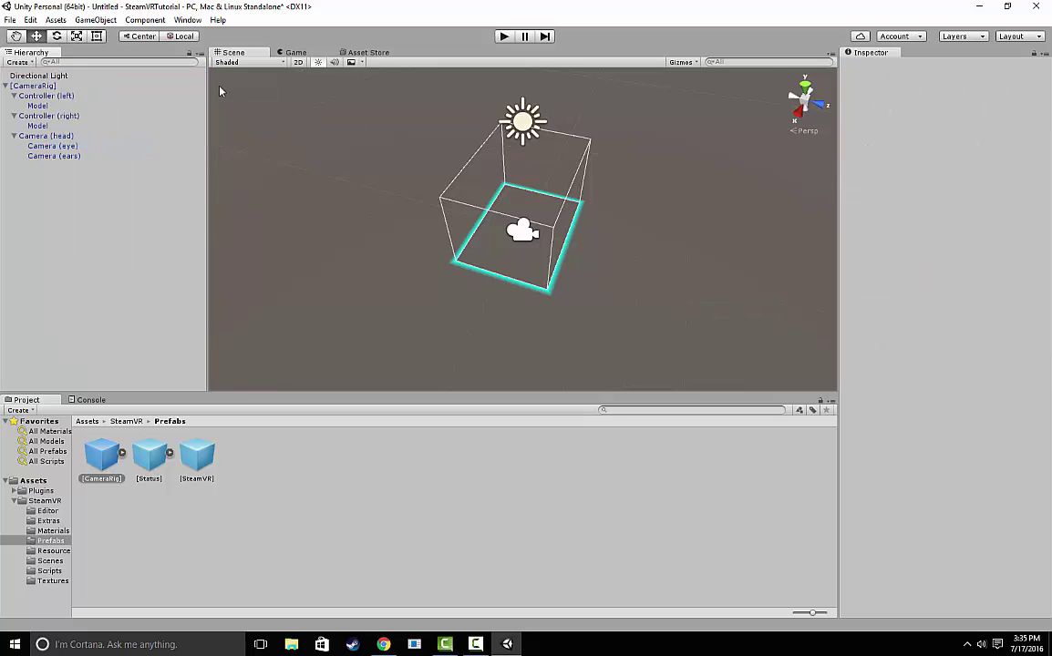
Search the Asset Store for 'sci fi gun', filter to free, and open Sci-Fi Gun.
left_click(362, 53)
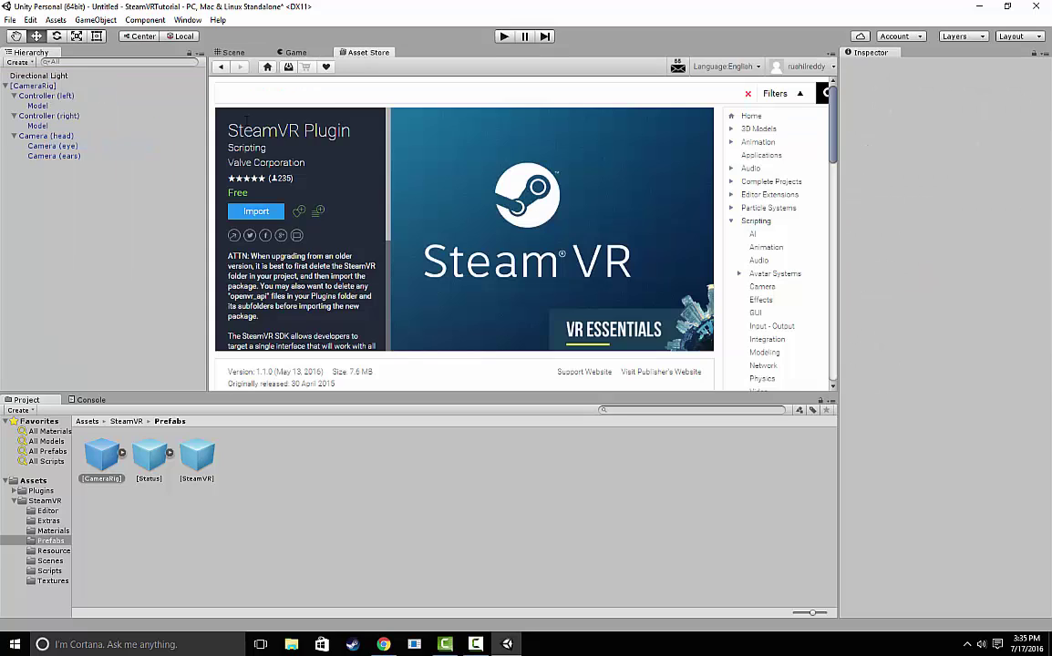
type("sci fi gun")
key("Return")
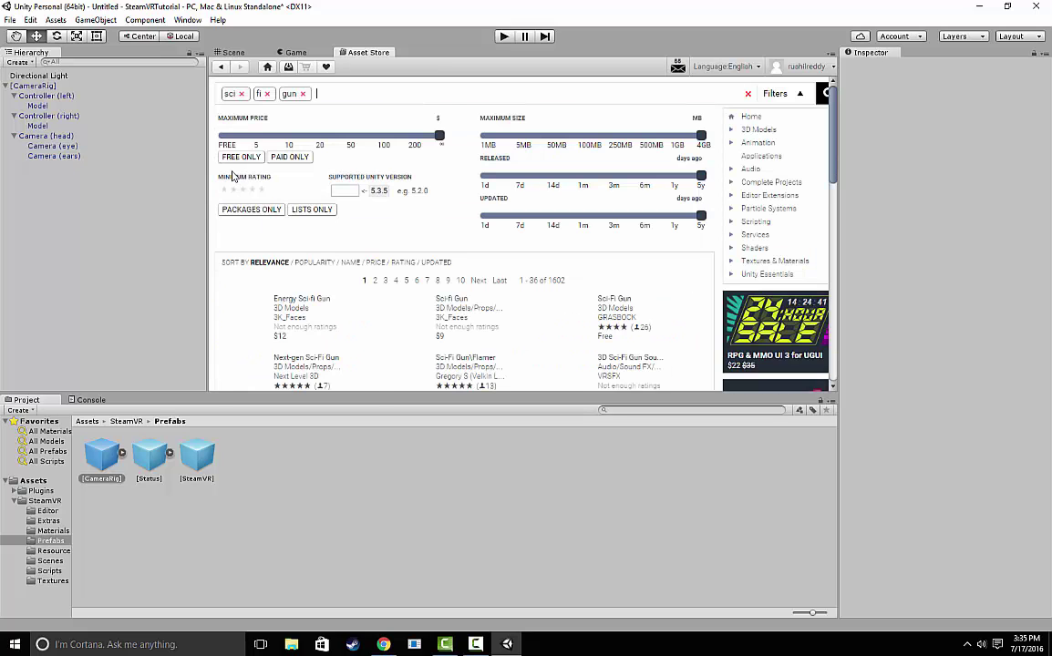
left_click(239, 159)
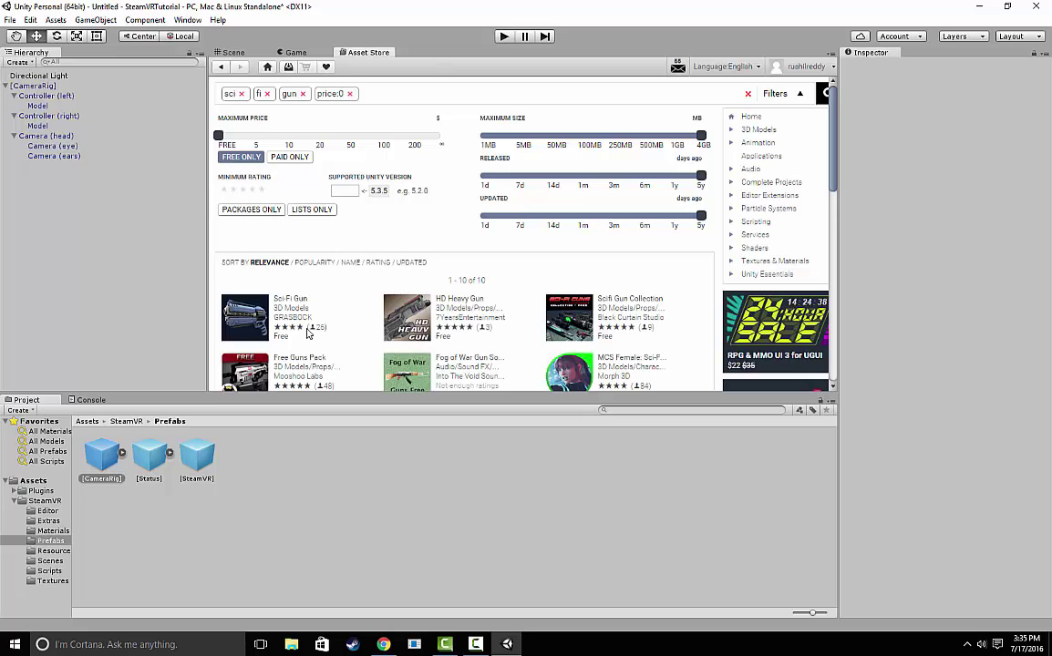
left_click(301, 304)
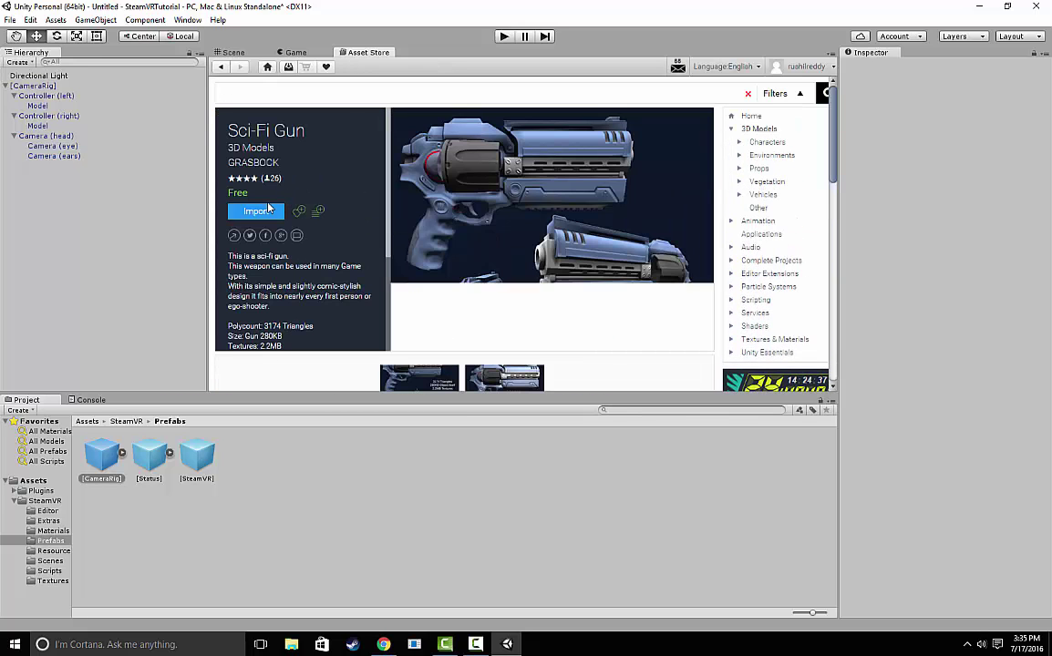
scroll(552, 186, "down", 3)
scroll(512, 206, "up", 3)
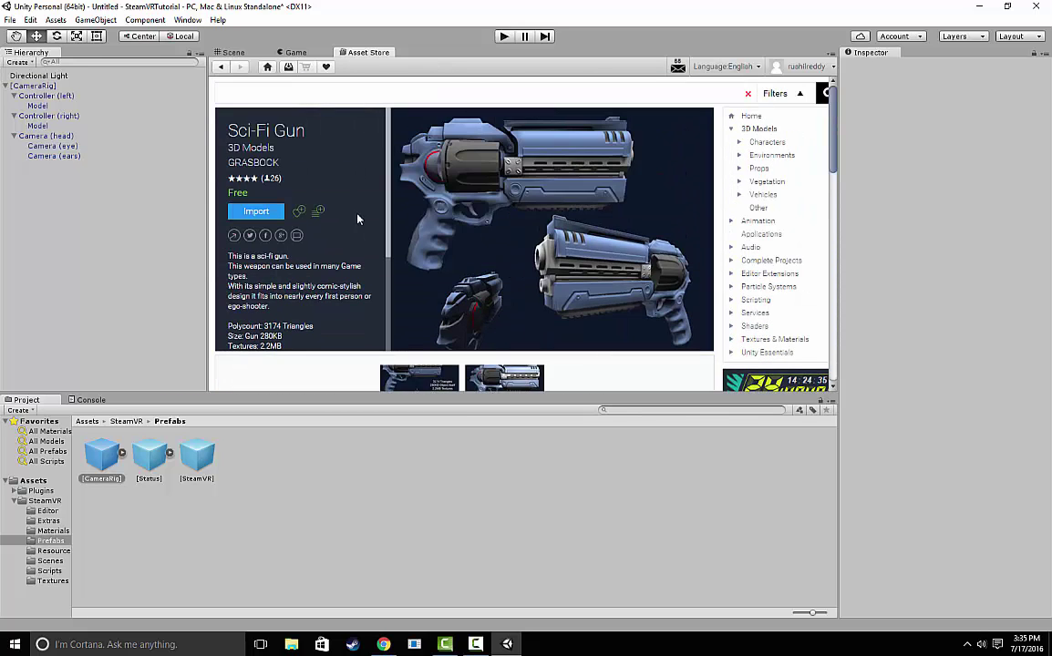
Import all Sci-Fi Gun files into the project's Assets folder.
left_click(258, 211)
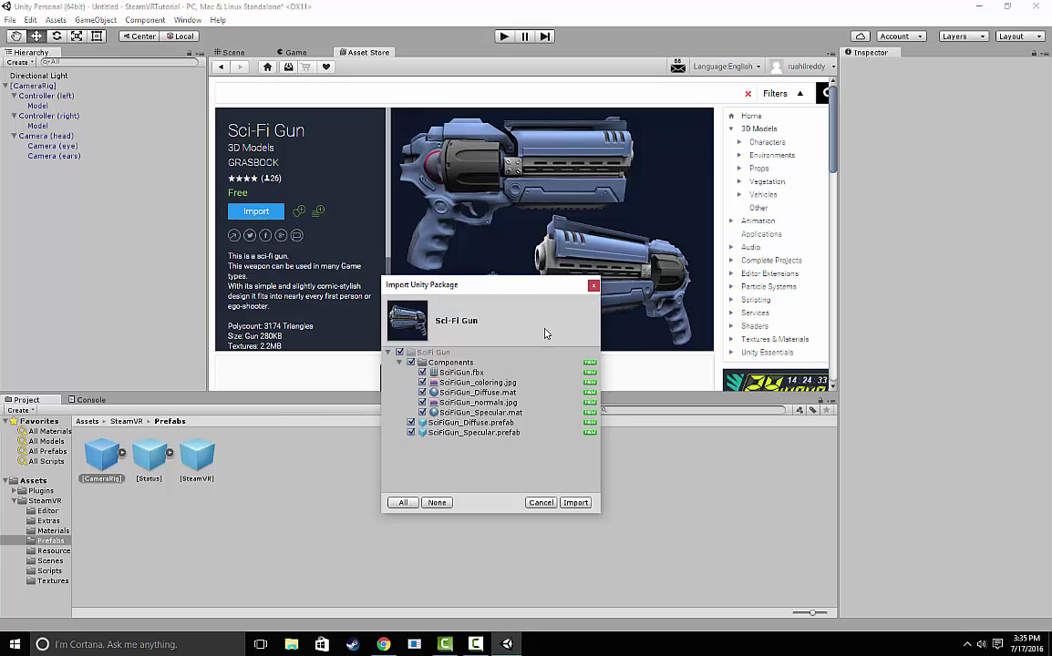
left_click(589, 506)
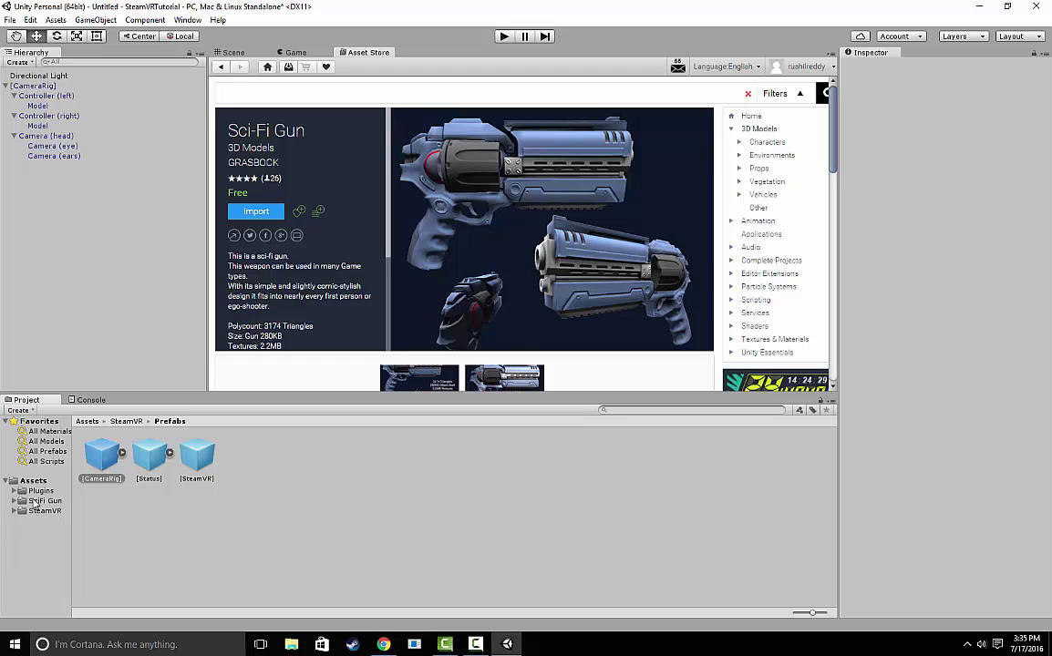
left_click(32, 481)
Attach the SciFiGun prefab as a child of Controller (left).
left_click(230, 52)
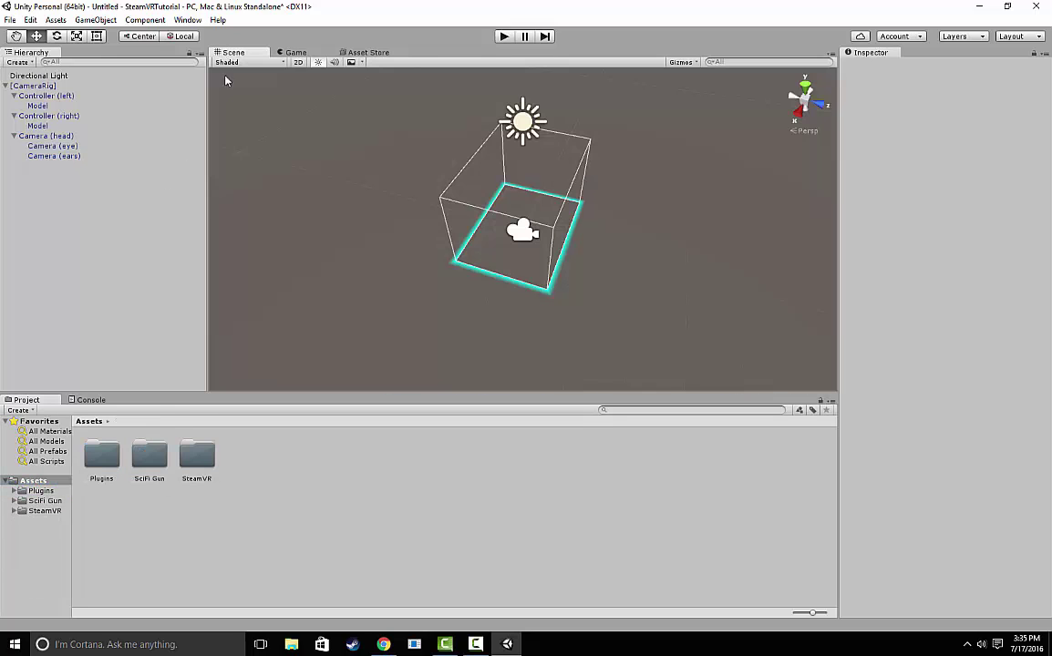
double_click(151, 458)
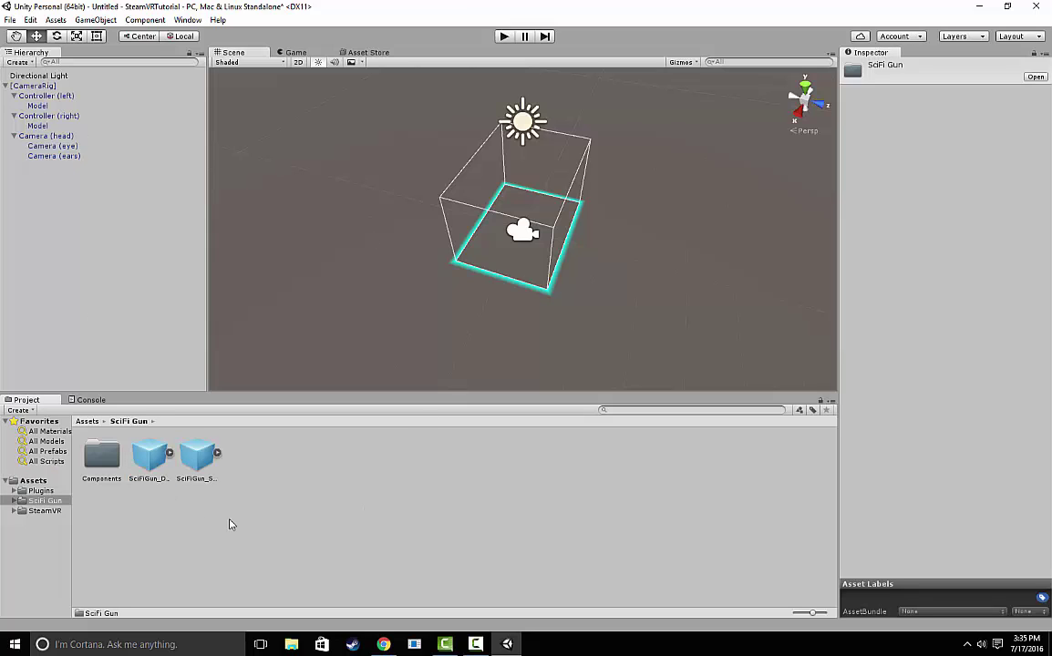
left_click_drag(164, 454, 49, 116)
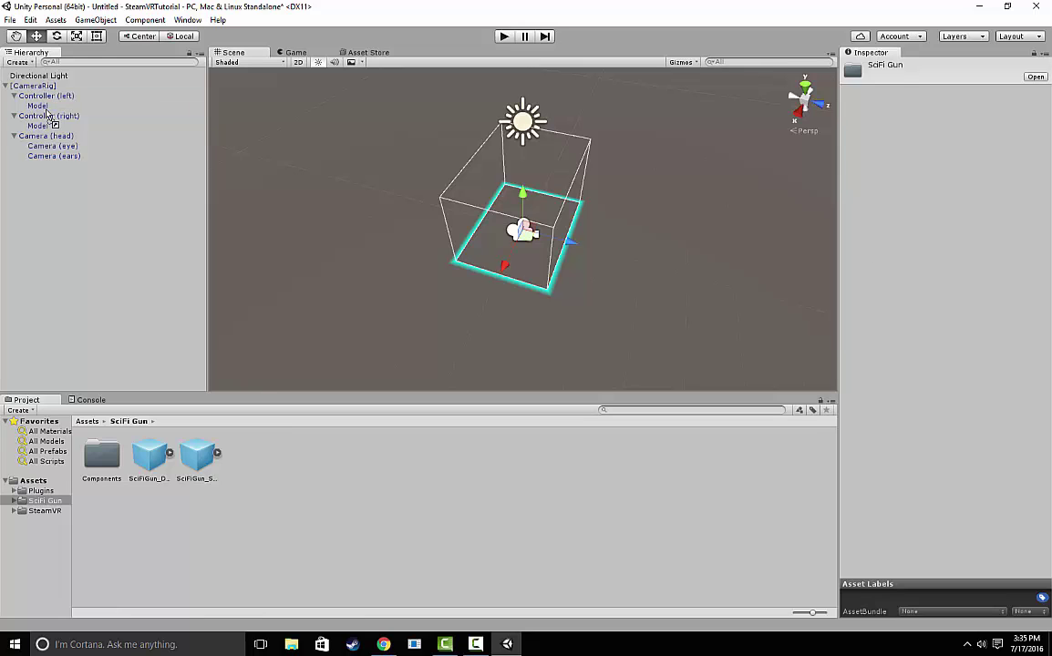
left_click_drag(49, 116, 49, 116)
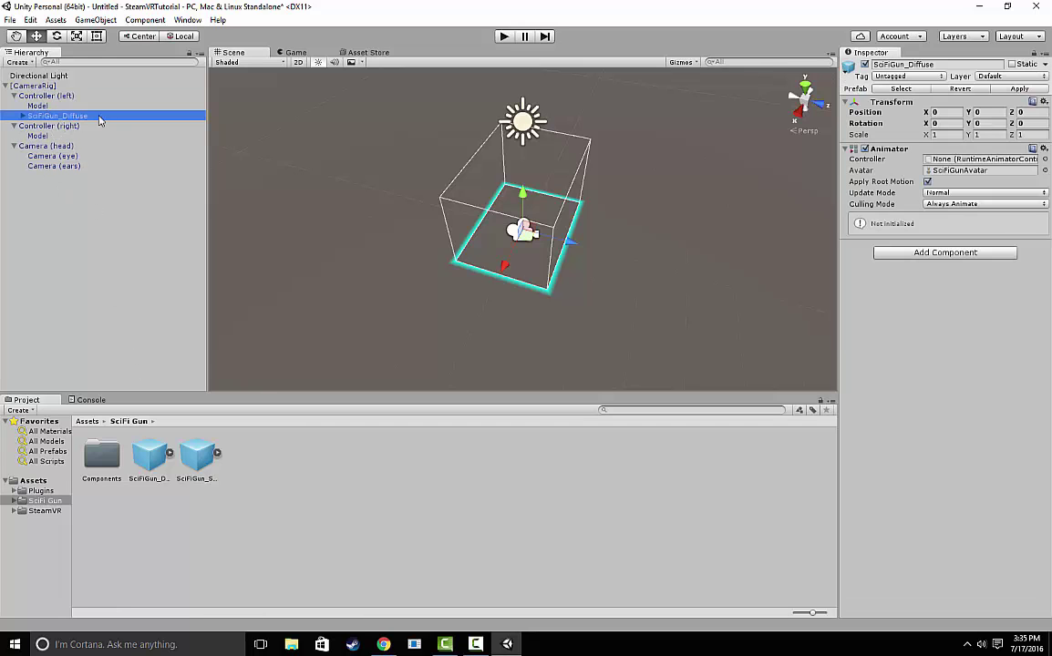
double_click(106, 117)
scroll(516, 282, "down", 5)
scroll(520, 284, "up", 2)
scroll(519, 285, "up", 2)
left_click_drag(519, 284, 534, 234, "alt")
scroll(561, 301, "down", 5)
double_click(32, 86)
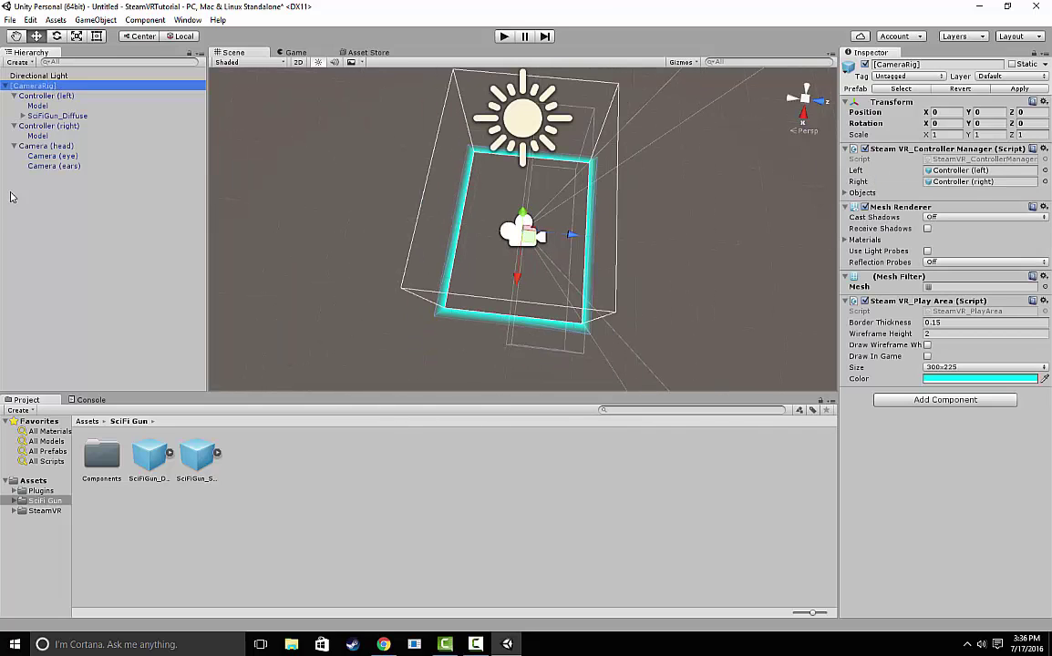
Set the left SciFiGun_Diffuse Rotation Y to 90.
left_click(58, 116)
scroll(543, 239, "down", 5)
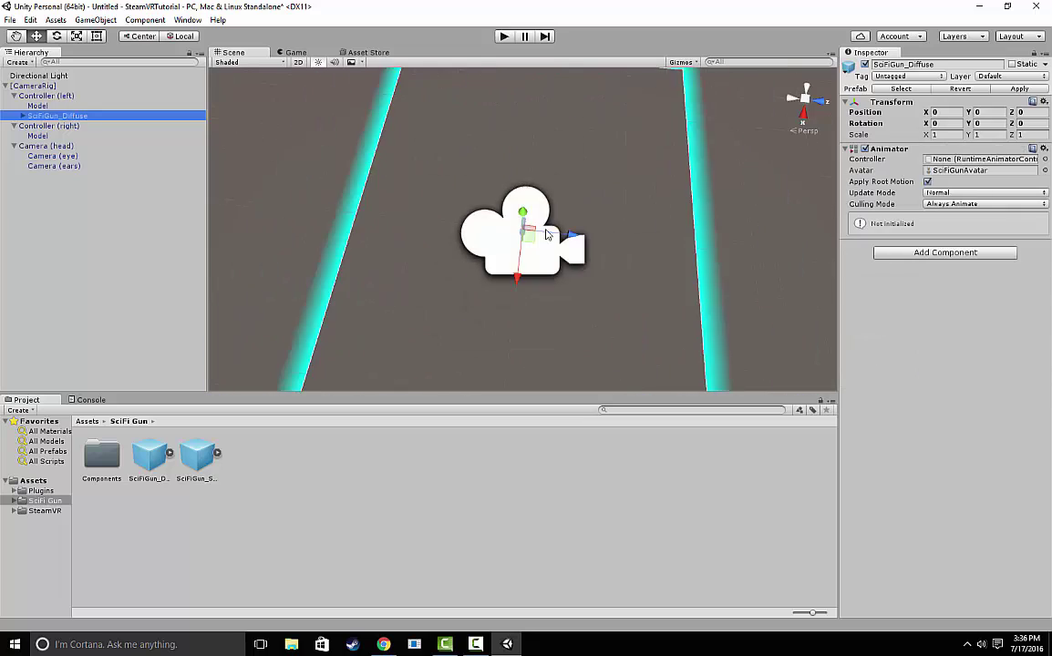
left_click(988, 123)
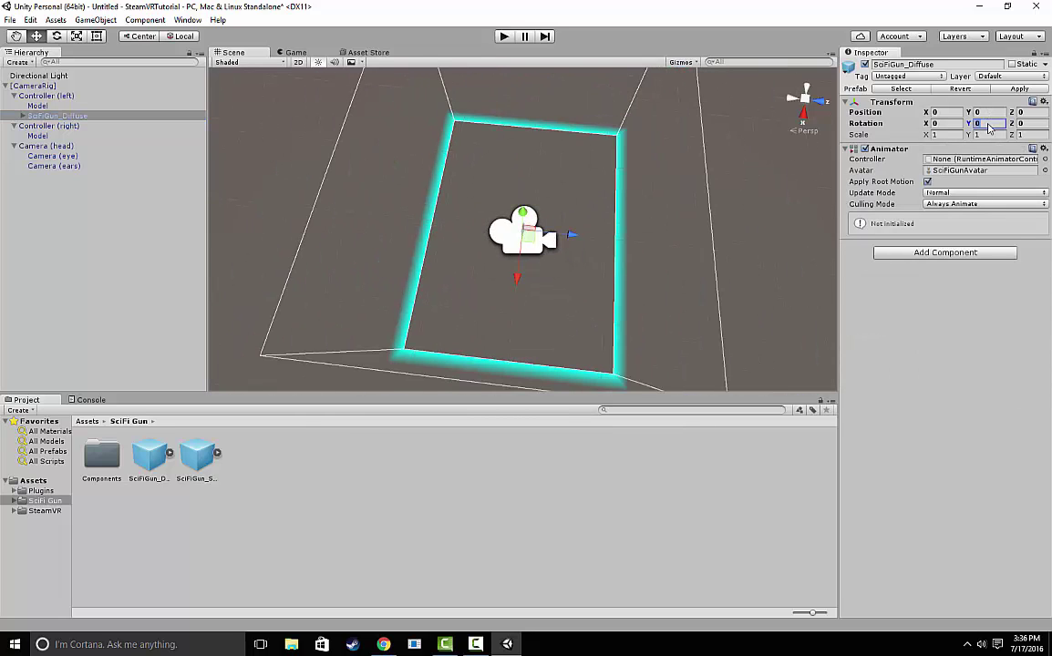
type("90")
Add a second SciFiGun prefab under Controller (right).
left_click(72, 116)
key("f")
scroll(498, 225, "down", 6)
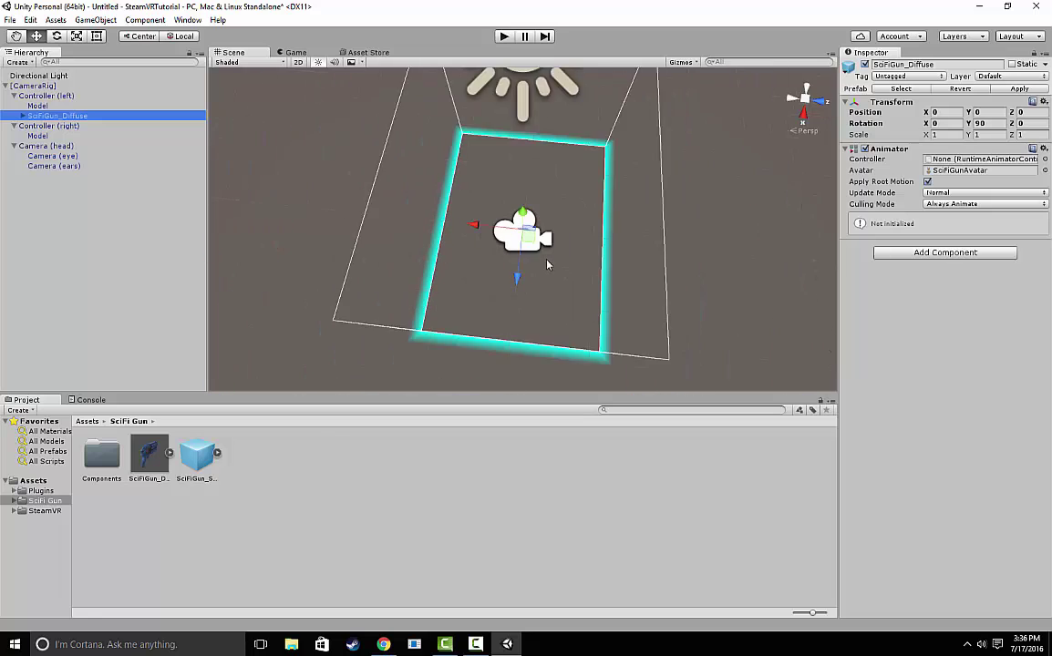
scroll(537, 269, "up", 1)
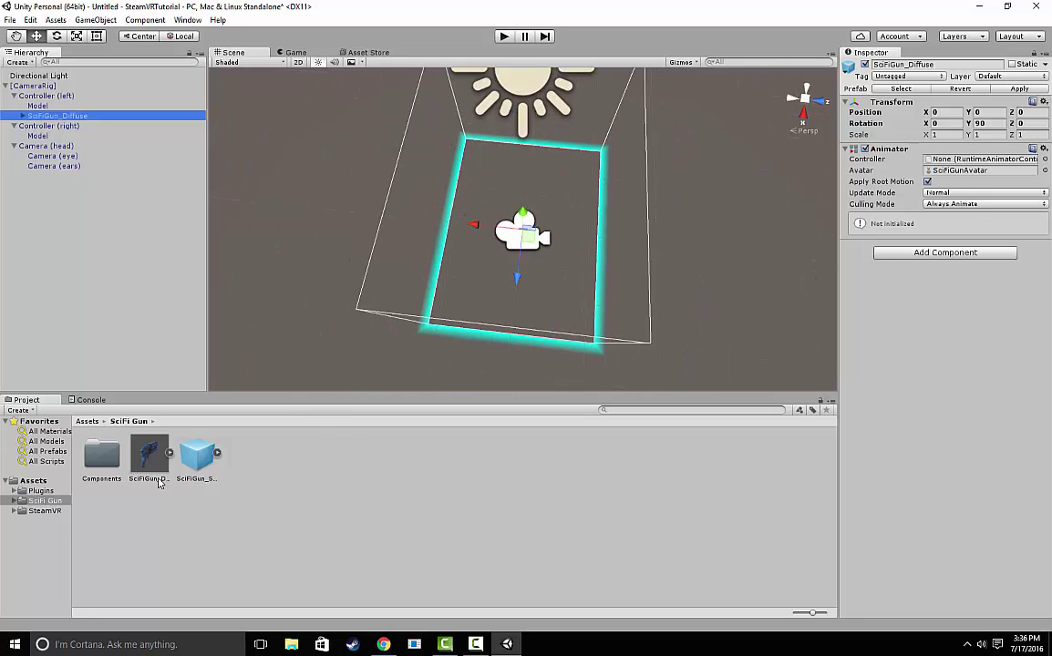
left_click_drag(151, 456, 59, 144)
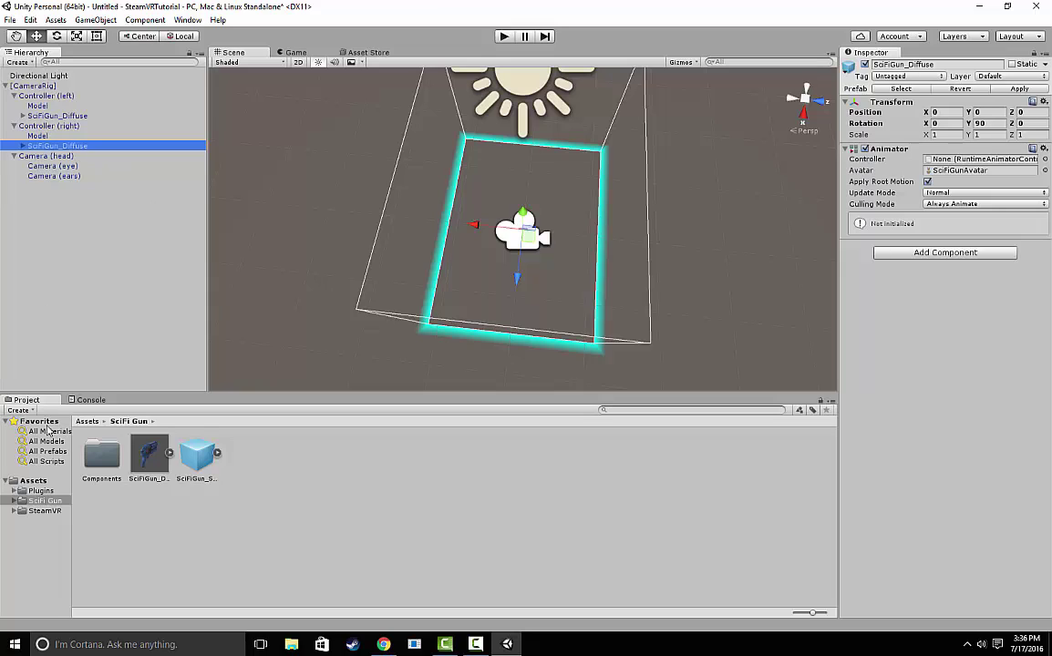
Create a C# script named ControllerManager in the root Assets folder.
left_click(38, 491)
left_click(33, 481)
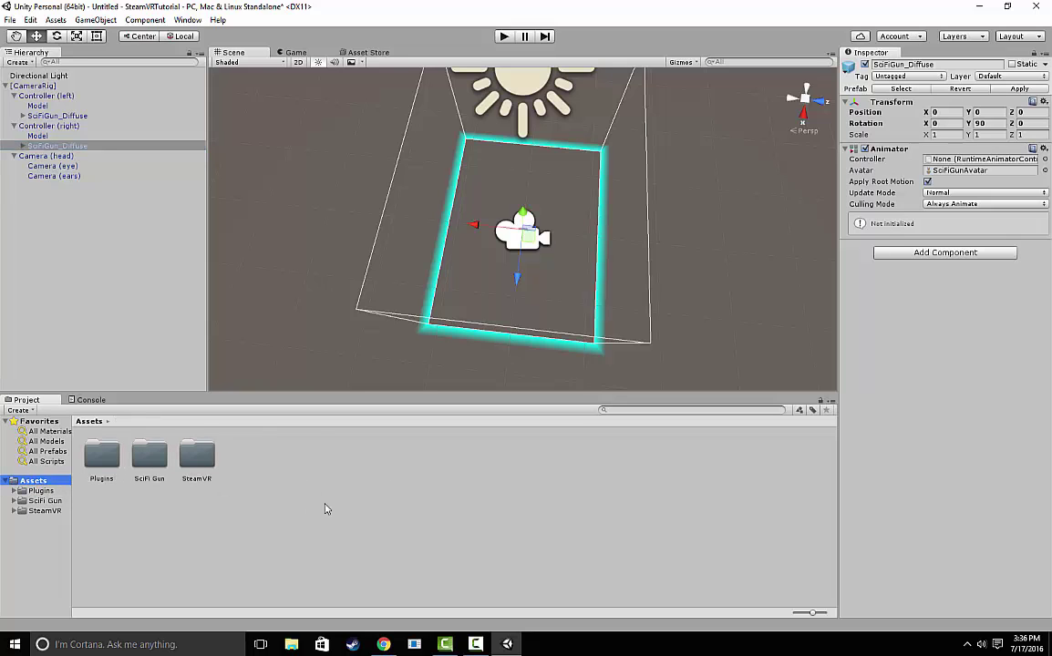
scroll(490, 216, "up", 2)
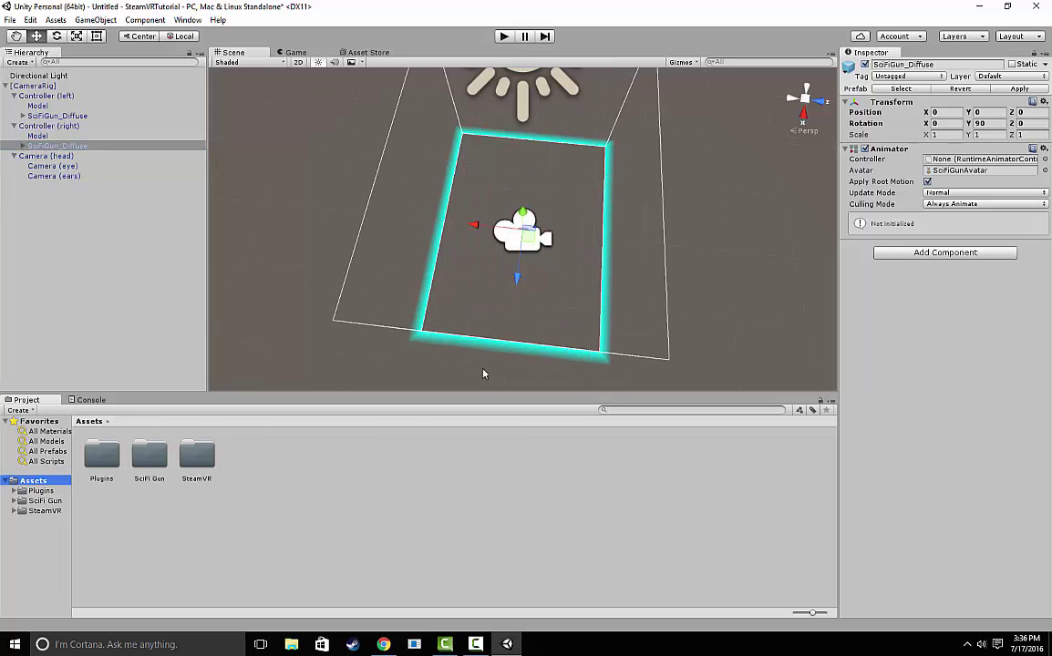
left_click_drag(460, 234, 418, 375, "alt")
left_click(293, 477)
right_click(289, 477)
mouse_move(378, 247)
left_click(477, 264)
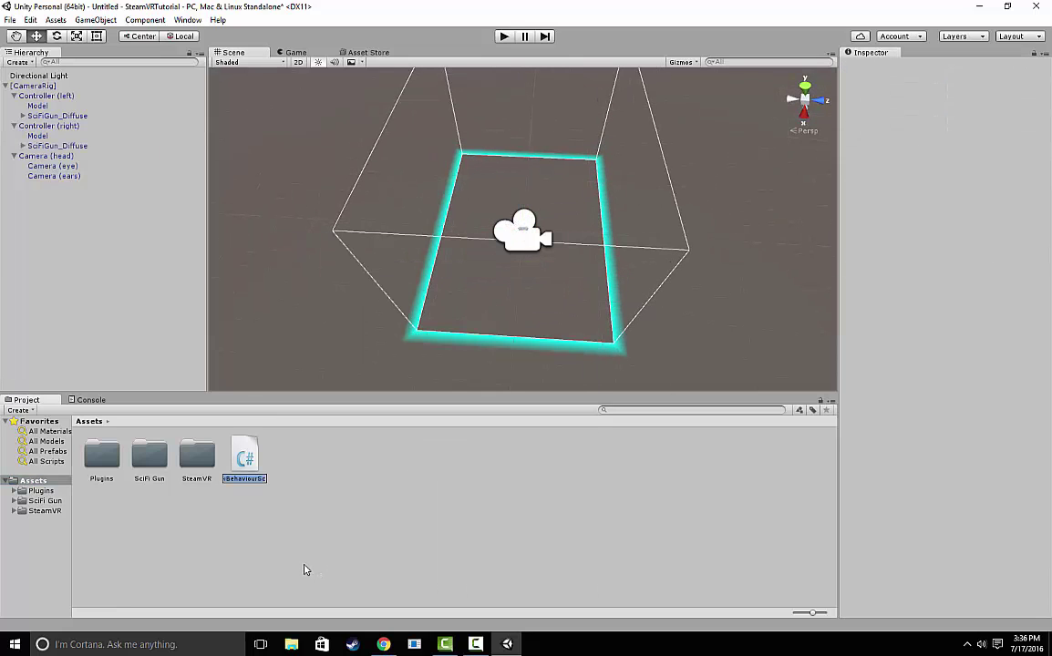
type("GontrollerManager")
key("Return")
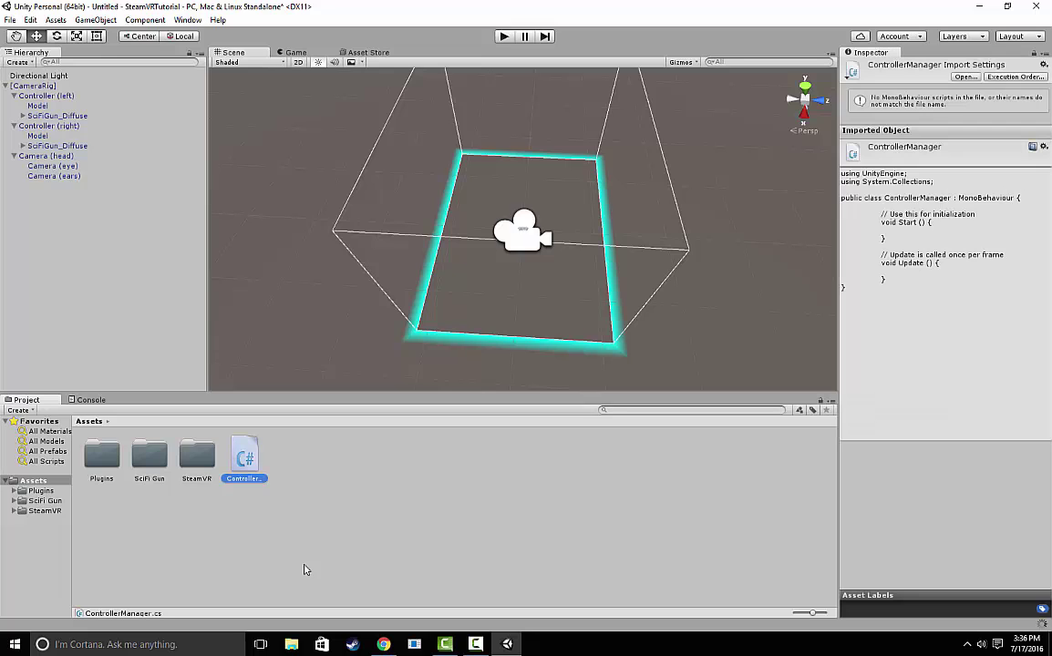
Open ControllerManager.cs in Visual Studio to write the trigger-press logging code.
double_click(246, 483)
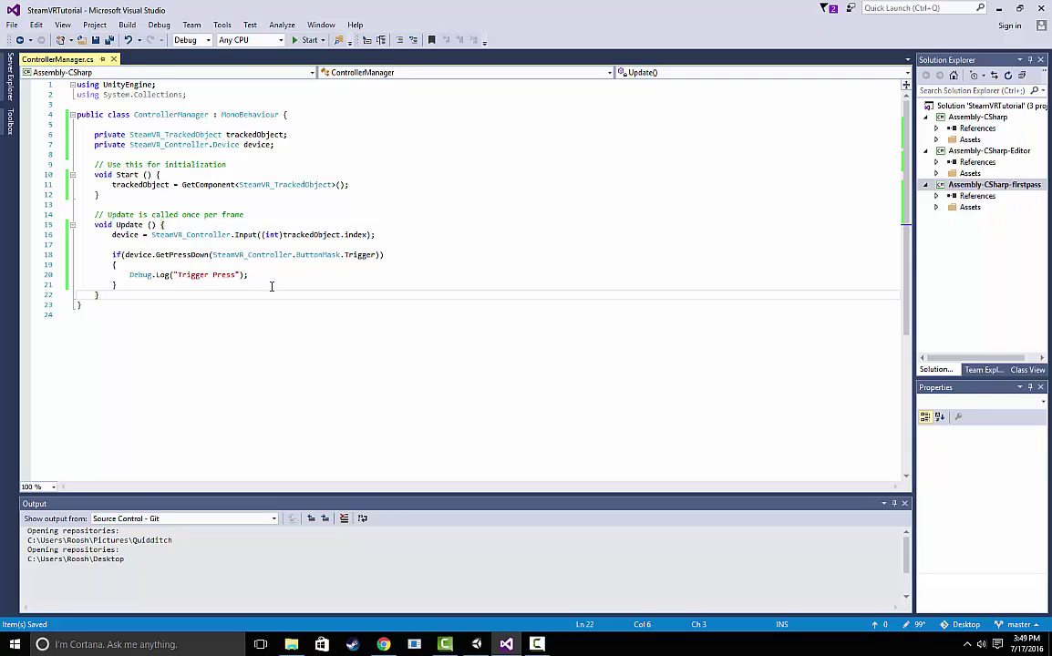
Attach the ControllerManager script to Controller (left).
left_click(474, 647)
left_click(243, 52)
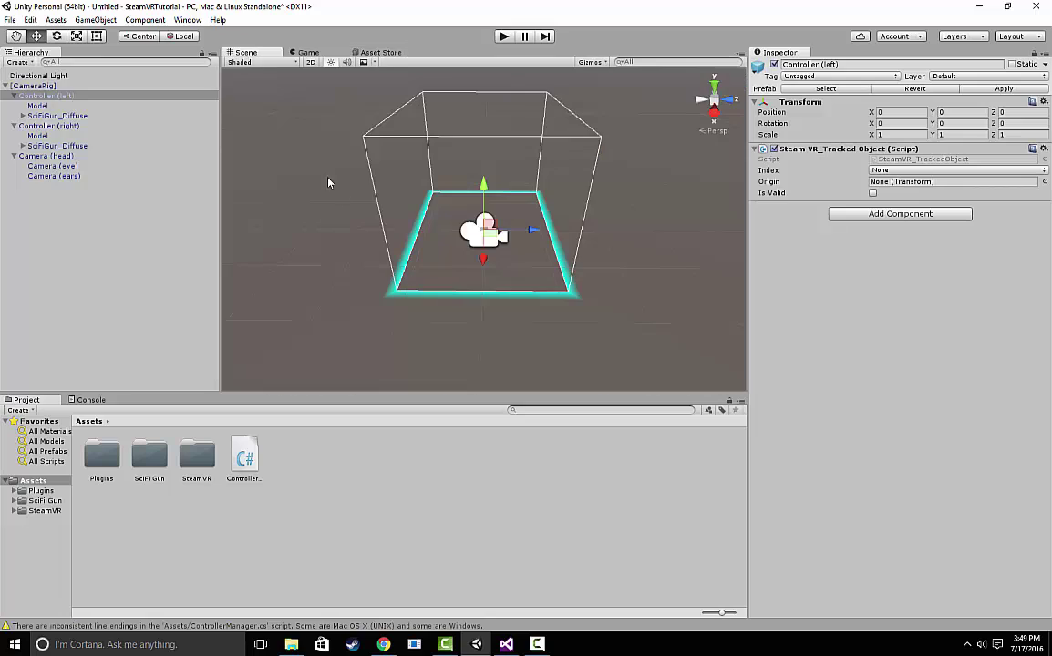
left_click(55, 95)
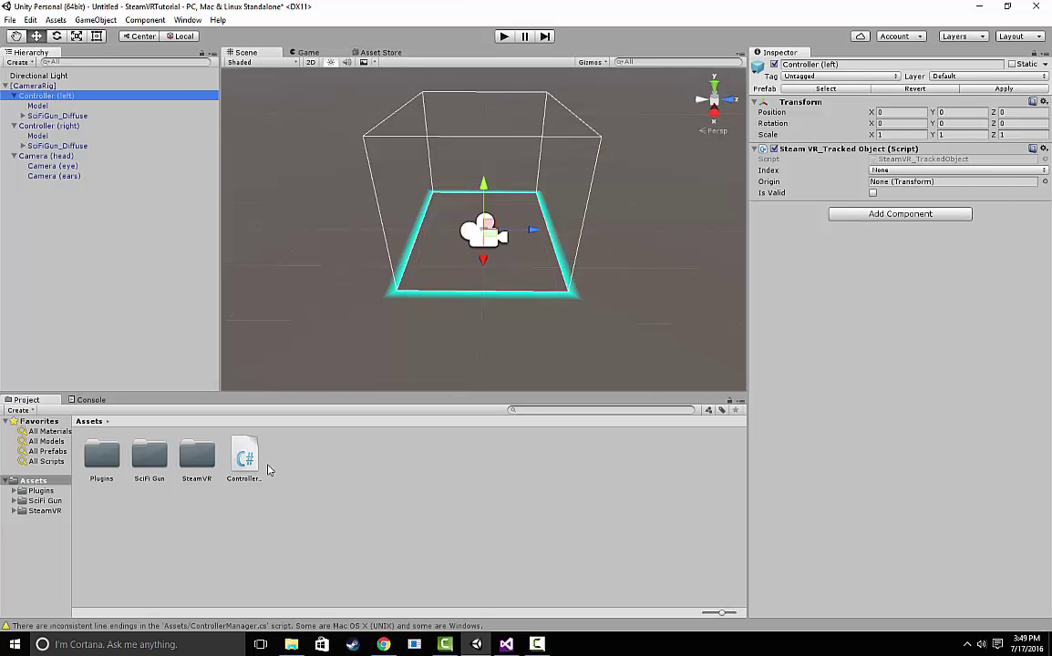
left_click_drag(244, 457, 855, 261)
Add a Steam VR_Tracked Controller component to Controller (left) via a 'tracked' search.
left_click(868, 240)
key("BackSpace")
type("tracked")
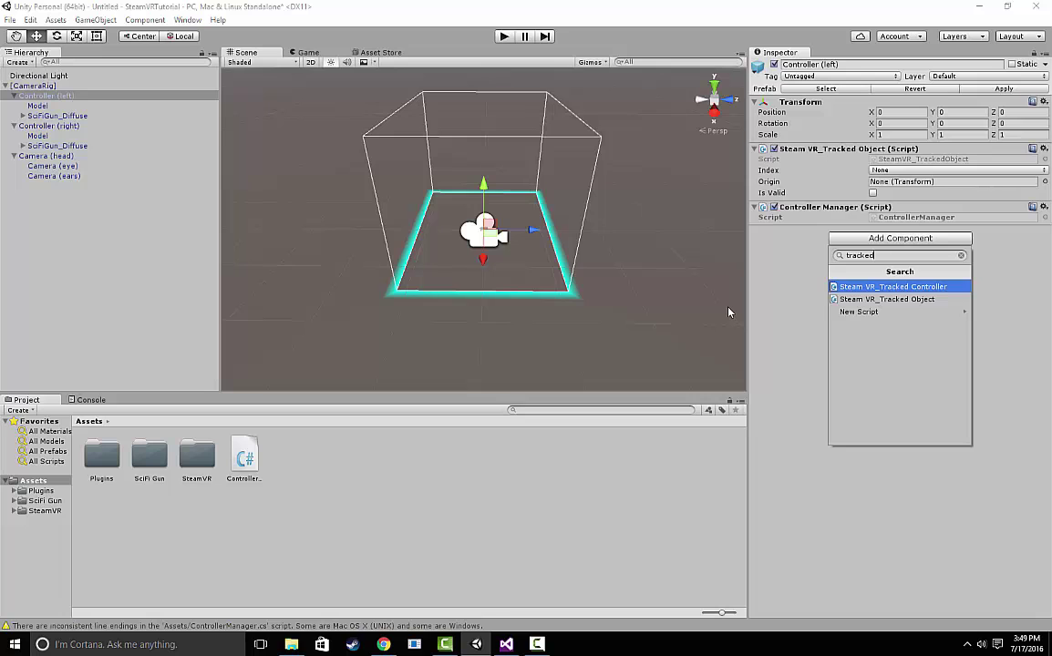
key("Return")
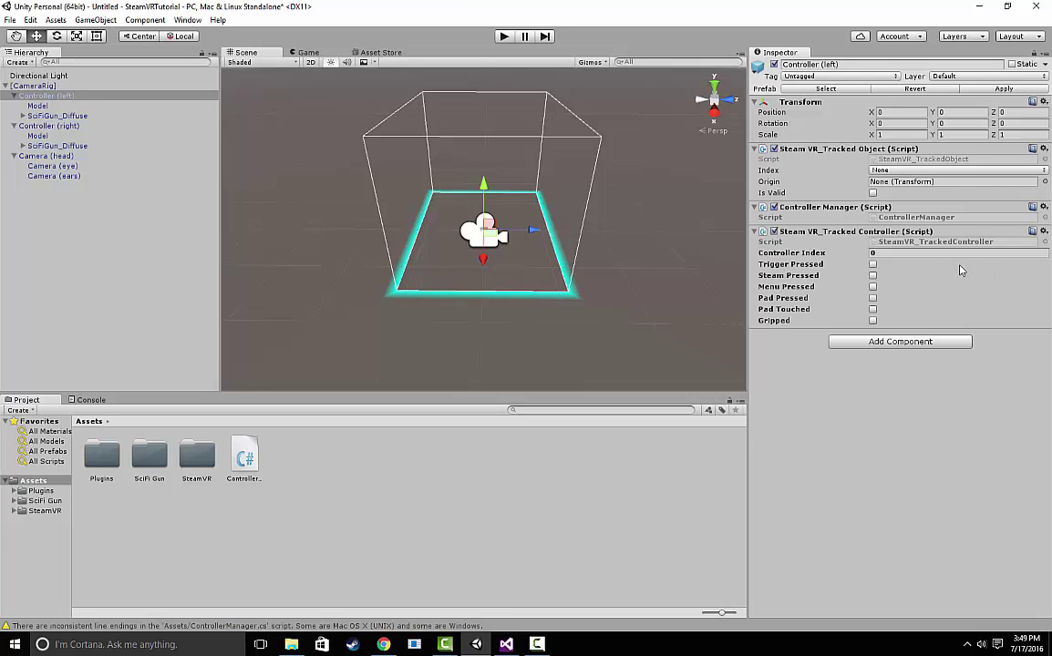
Inspect the SteamVR_Controller.ButtonMask.Trigger reference on line 18, then return to Unity.
left_click(506, 644)
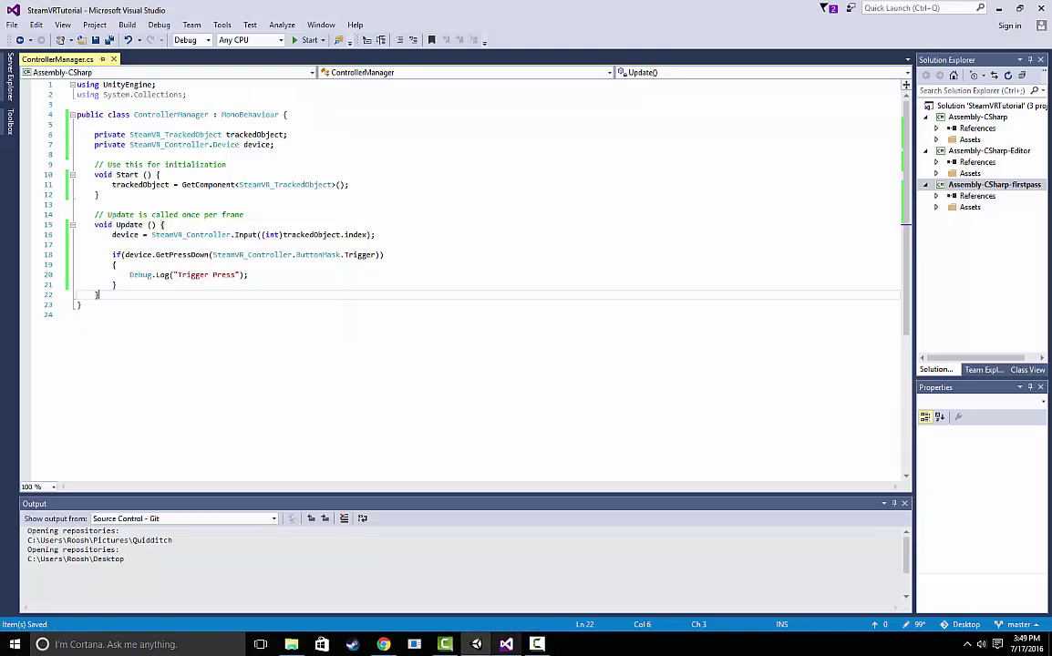
left_click_drag(213, 255, 323, 258)
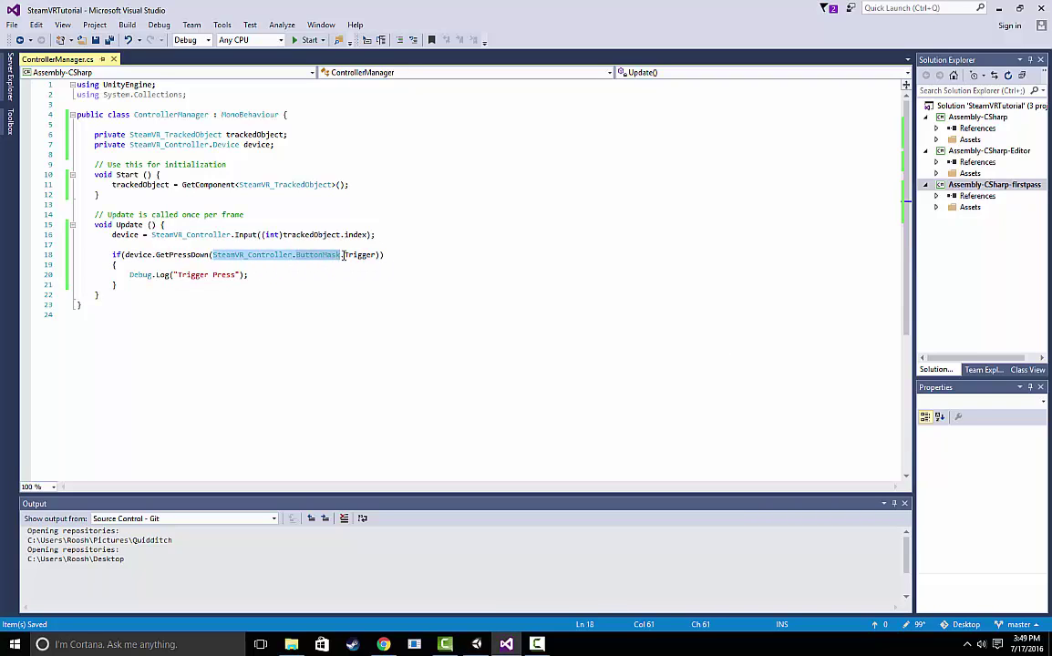
left_click(358, 256)
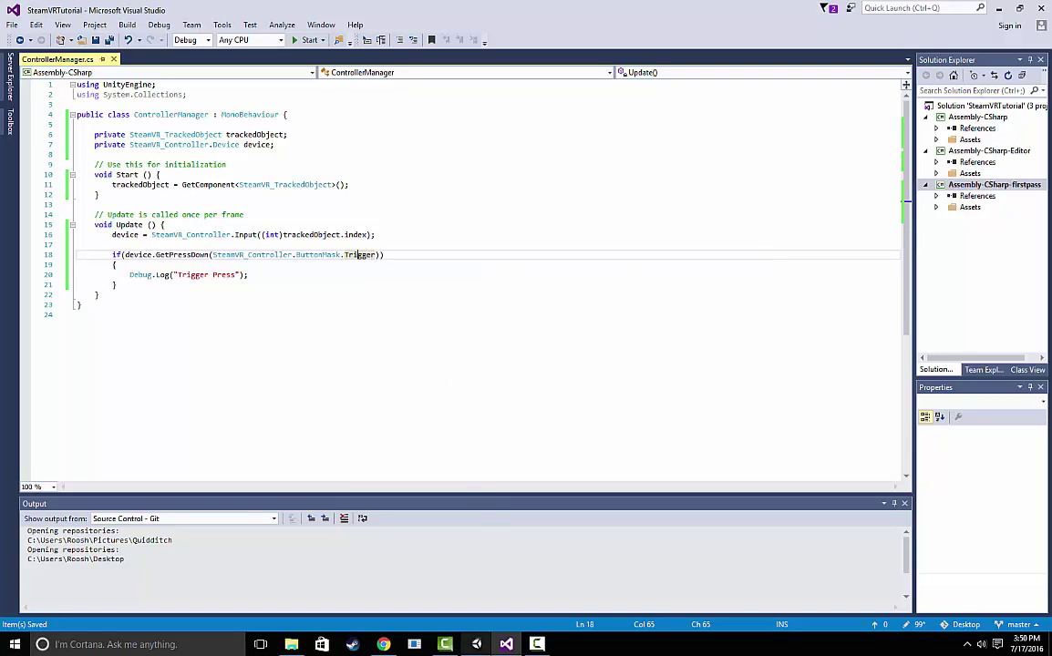
key("alt+Tab")
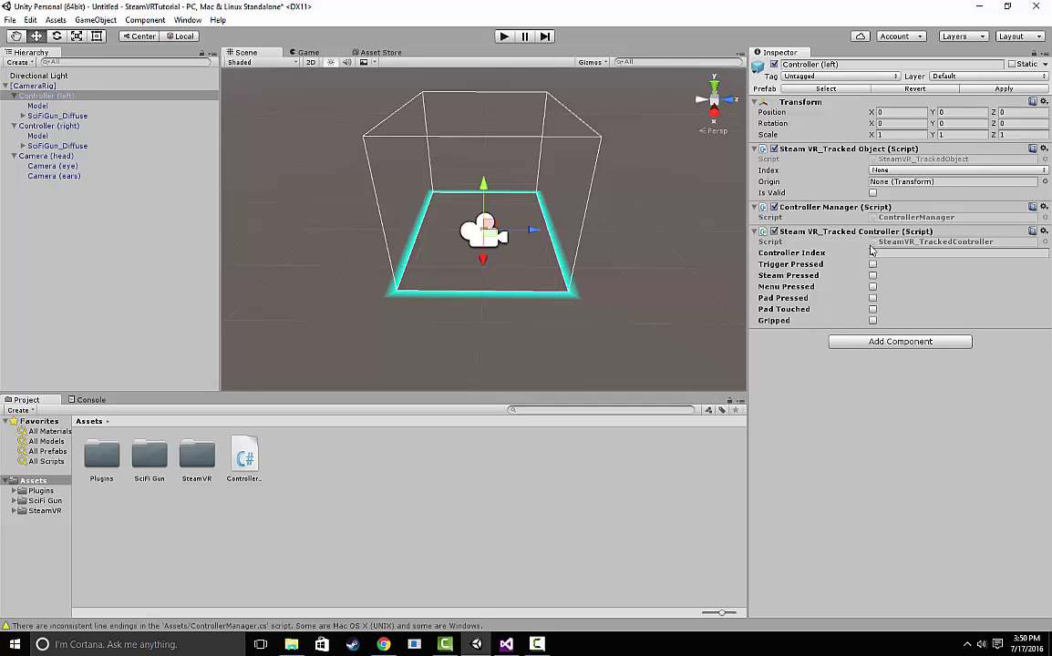
Add a Steam VR_Tracked Controller component to Controller (right).
left_click(51, 127)
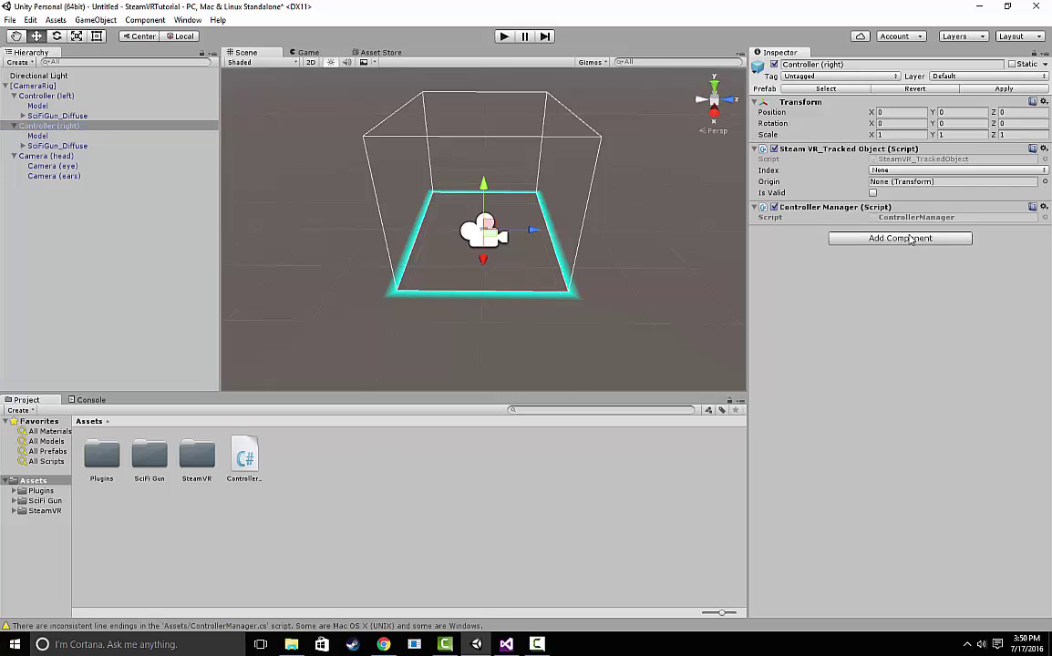
left_click(909, 239)
left_click(905, 288)
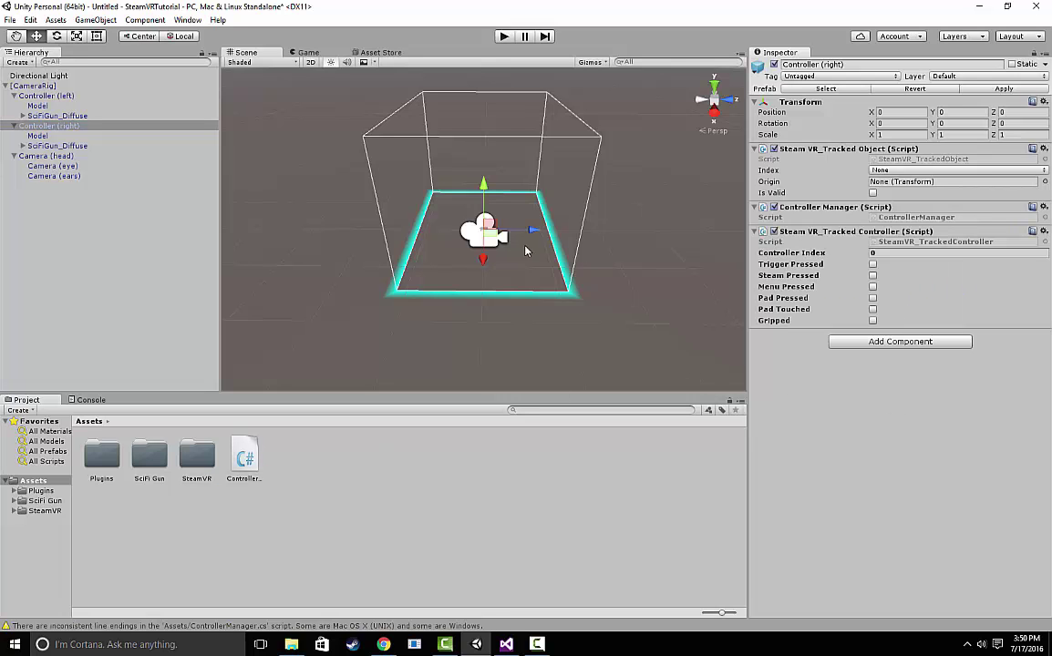
Save the scene as Play and clear the line-endings warning from the Console.
key("ctrl+s")
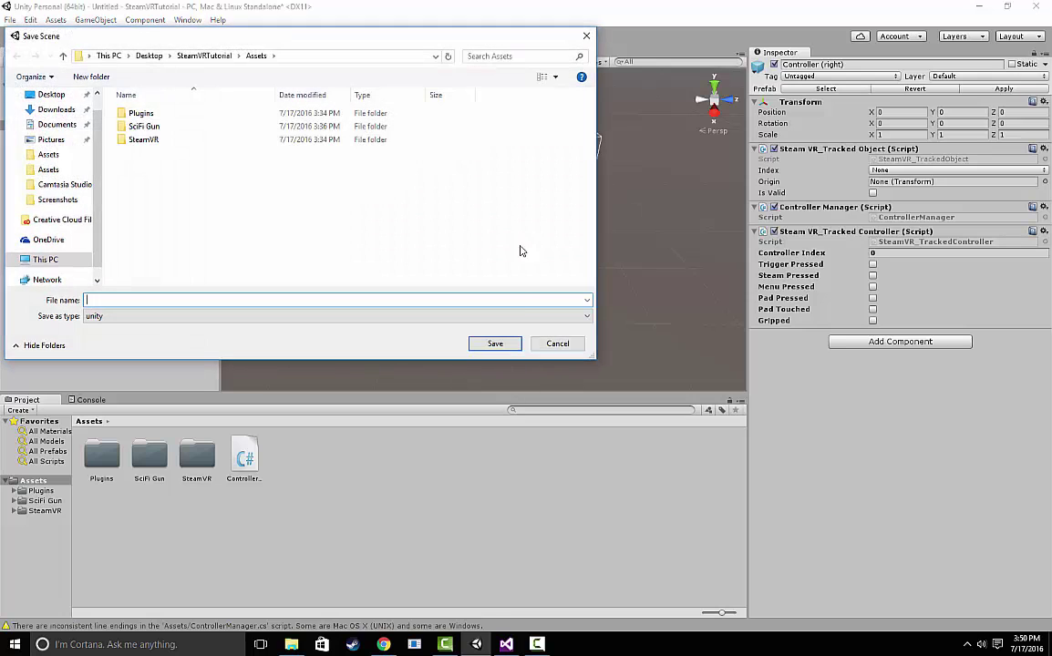
type("Play")
left_click(509, 340)
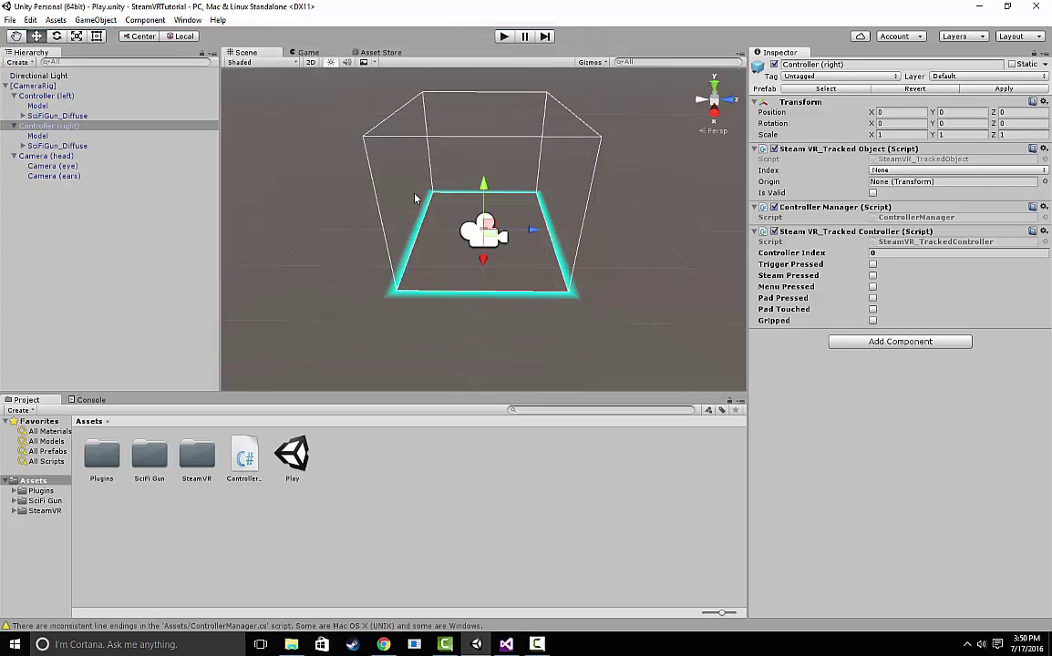
left_click_drag(415, 166, 492, 313, "alt")
left_click(91, 400)
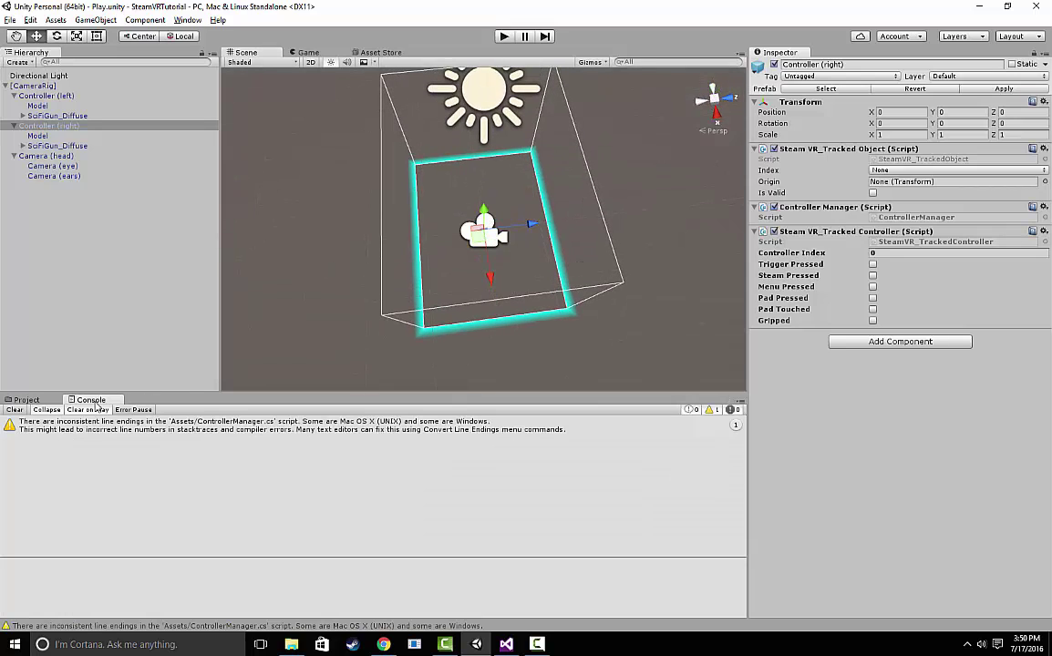
left_click(15, 409)
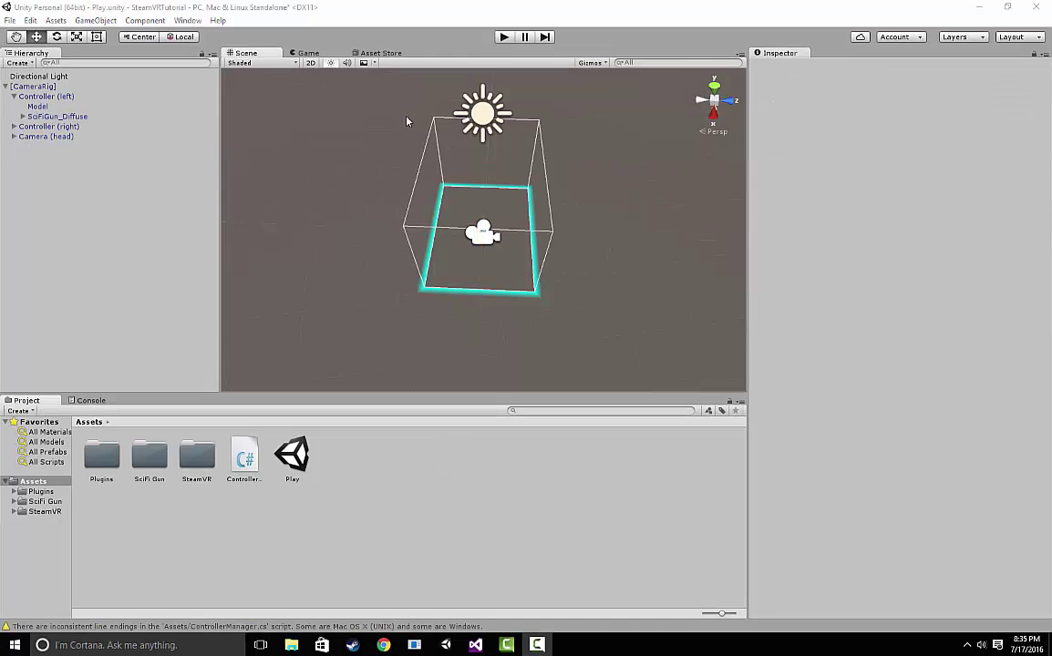
Search the Asset Store for 'ammo types' and open the AMMO Types product page.
left_click_drag(505, 291, 503, 316, "alt")
left_click(380, 53)
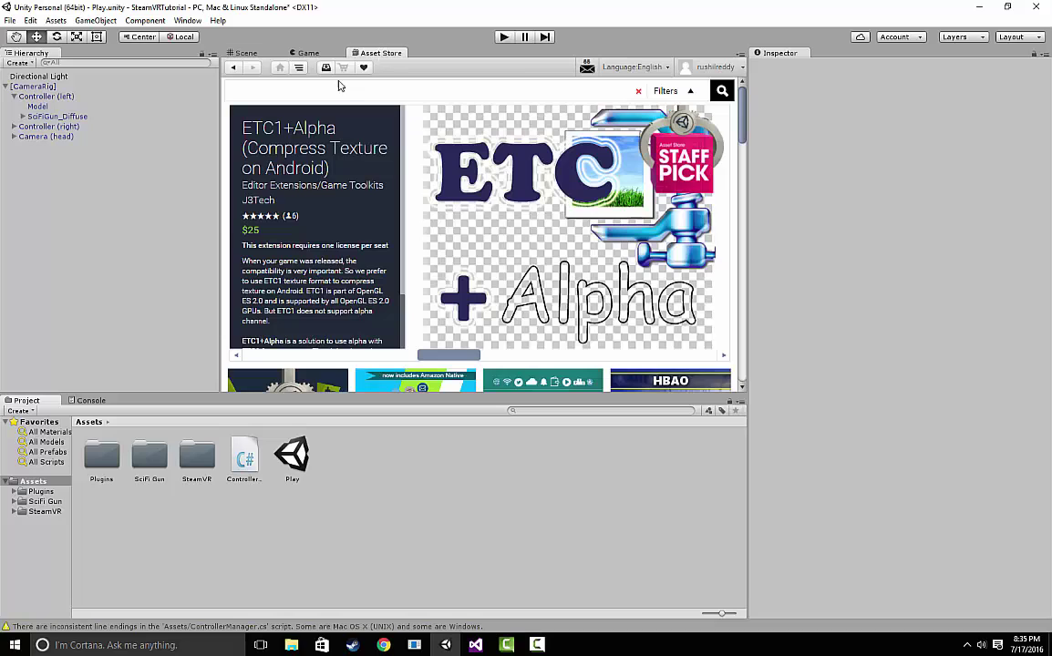
left_click(321, 90)
type("ammo types")
key("Return")
scroll(282, 219, "down", 3)
left_click(318, 185)
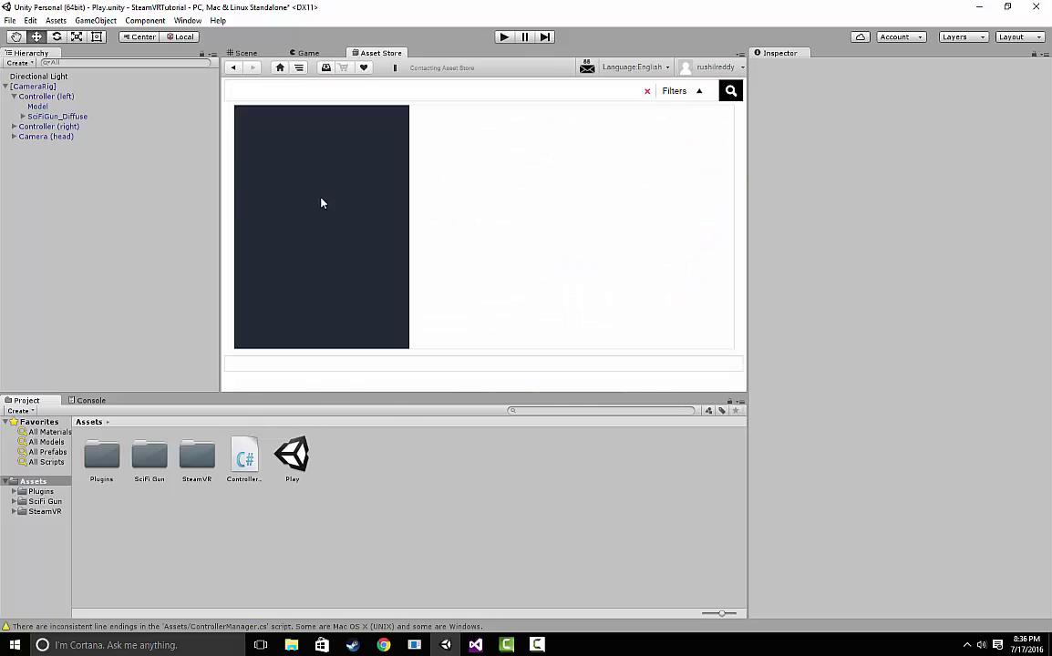
Import the AMMO Types package and select its new Weapons_ChamferZone folder.
left_click(264, 229)
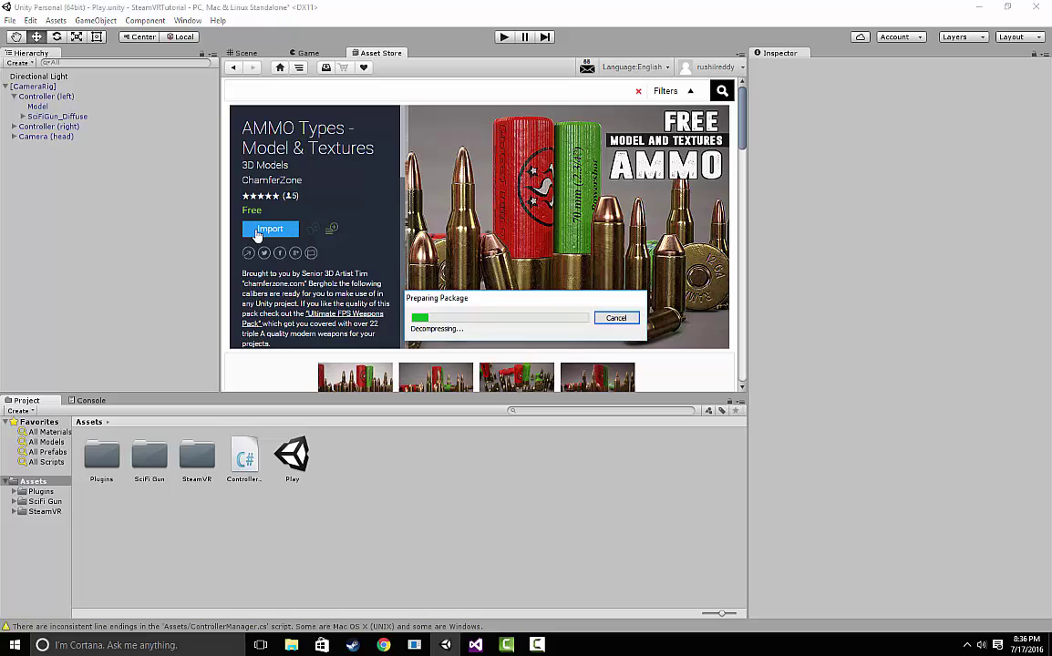
left_click(579, 501)
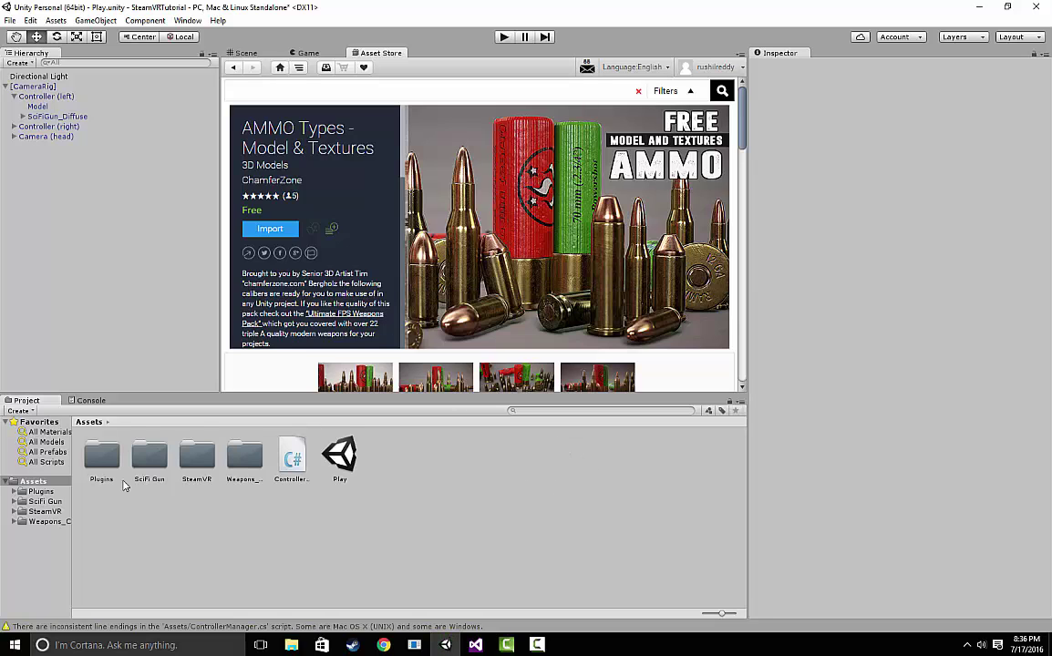
left_click(38, 523)
Place the WPN_cal_5_7x28 ammo model into the scene and rename it Bullet.
double_click(102, 456)
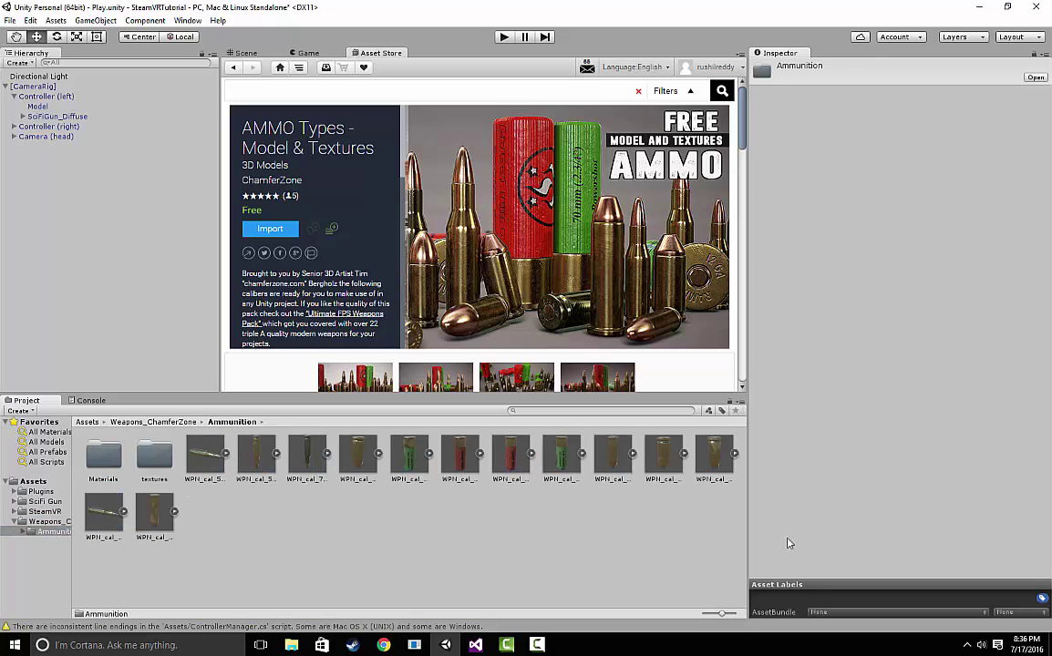
left_click(206, 451)
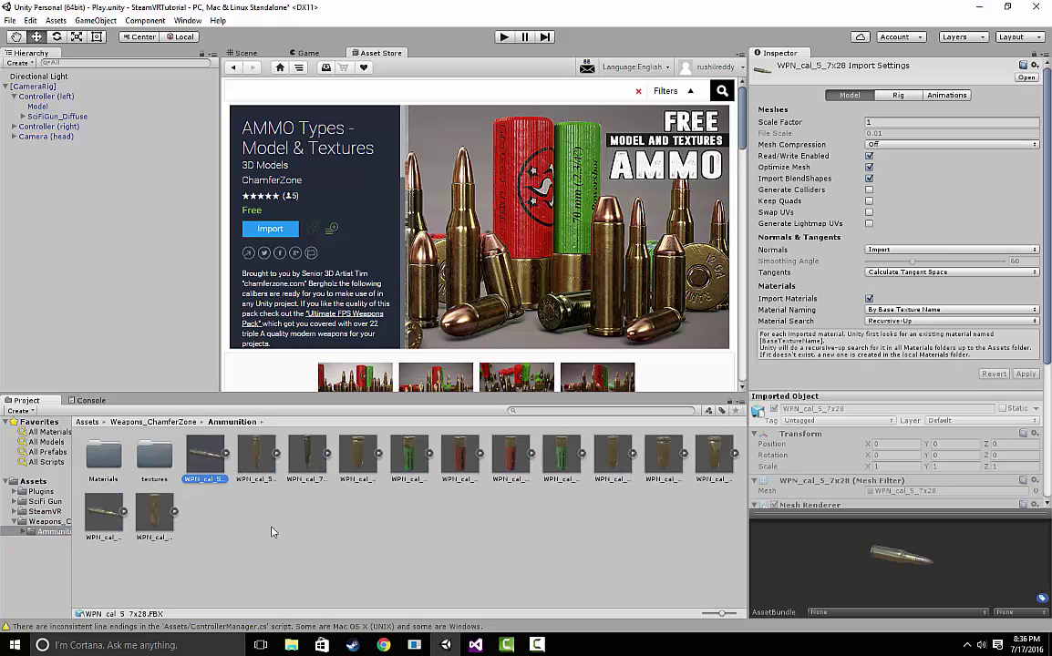
left_click(28, 482)
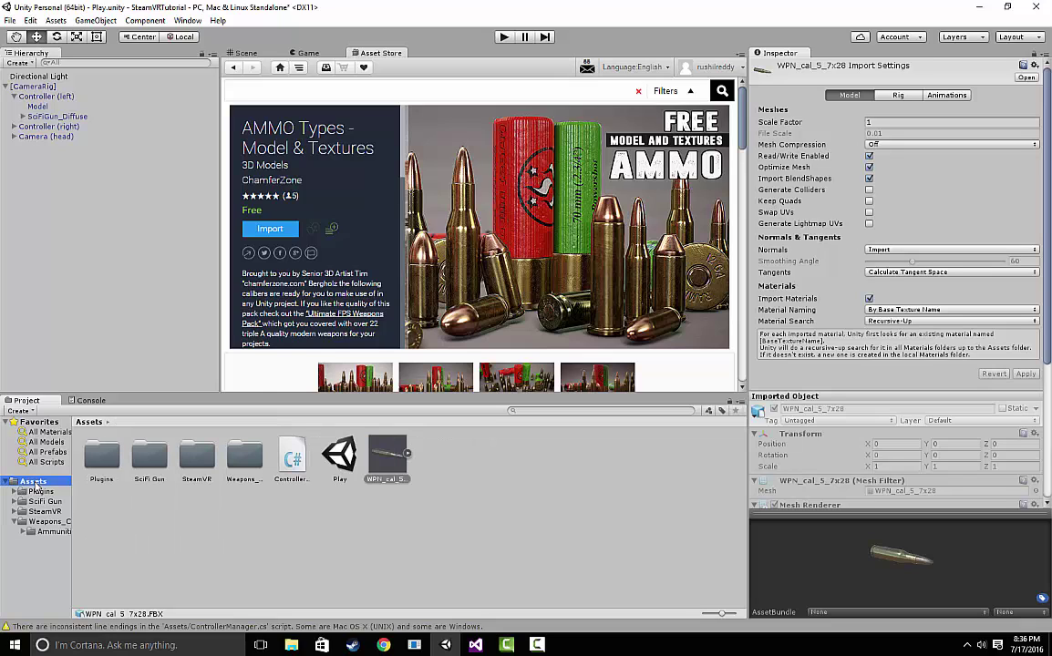
double_click(392, 456)
left_click_drag(397, 458, 56, 158)
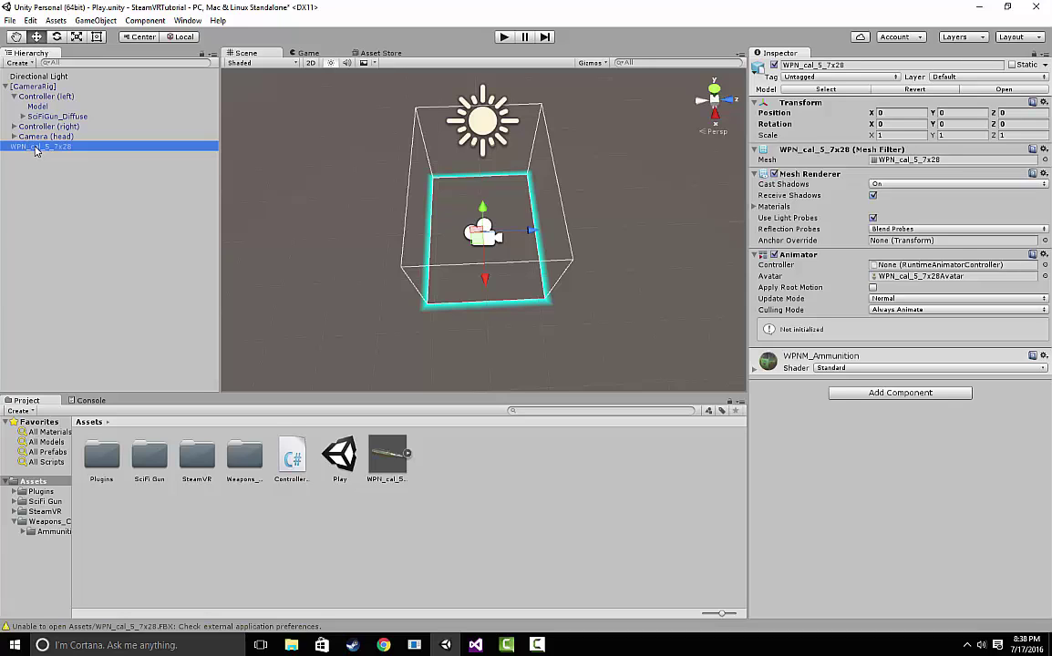
type("Billet")
key("Return")
Add a Rigidbody component to the Bullet object.
left_click(899, 393)
type("rigidbody")
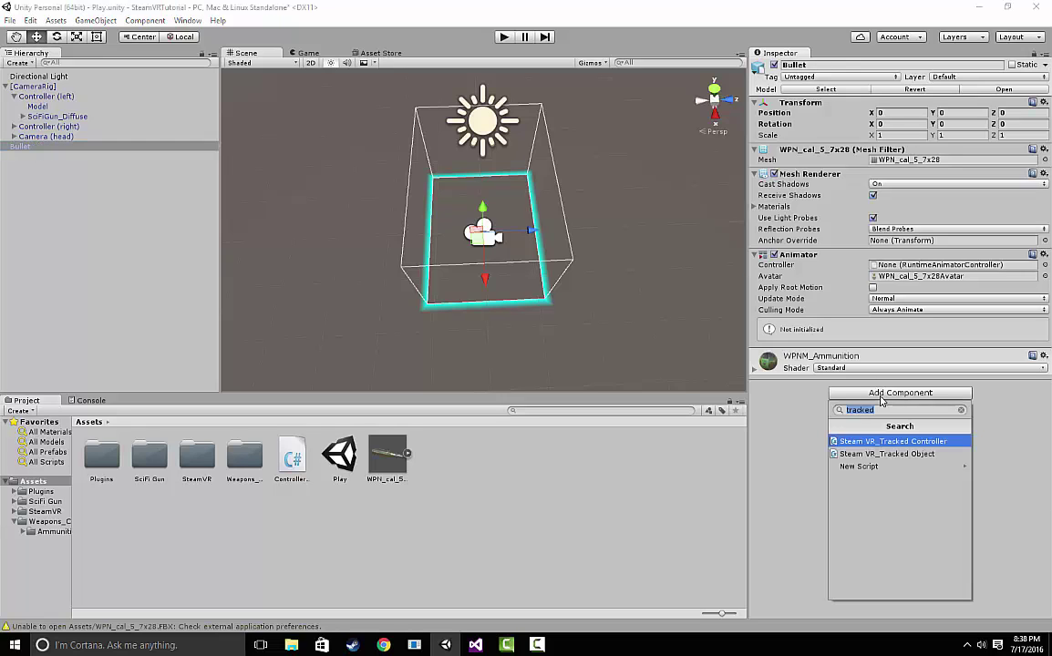
key("Return")
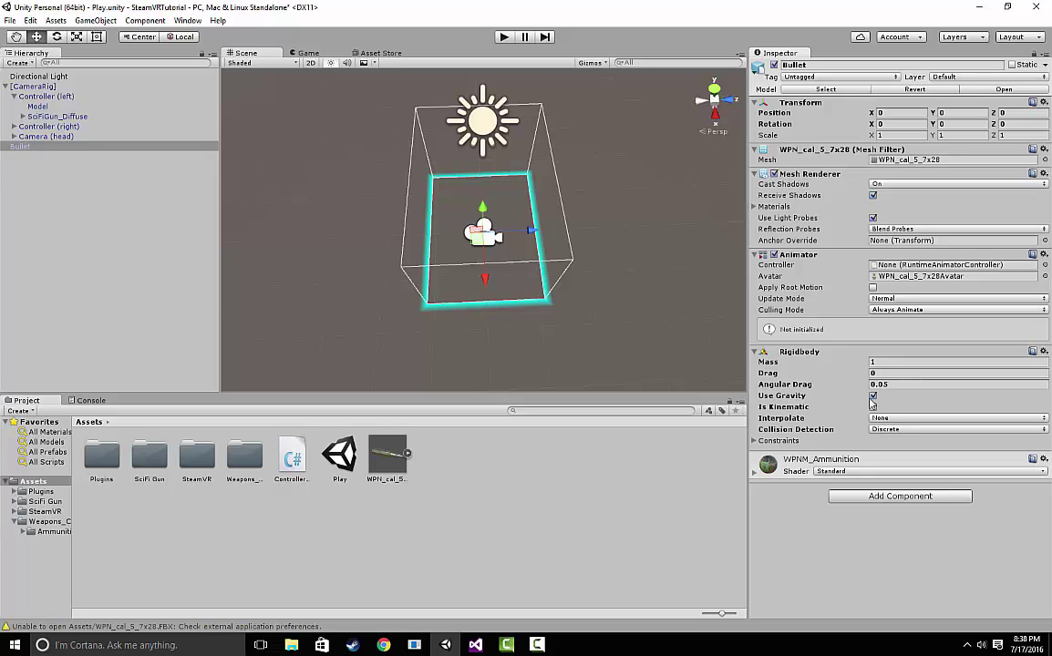
Create an empty child GameObject under the left controller's SciFiGun_Diffuse.
left_click(23, 115)
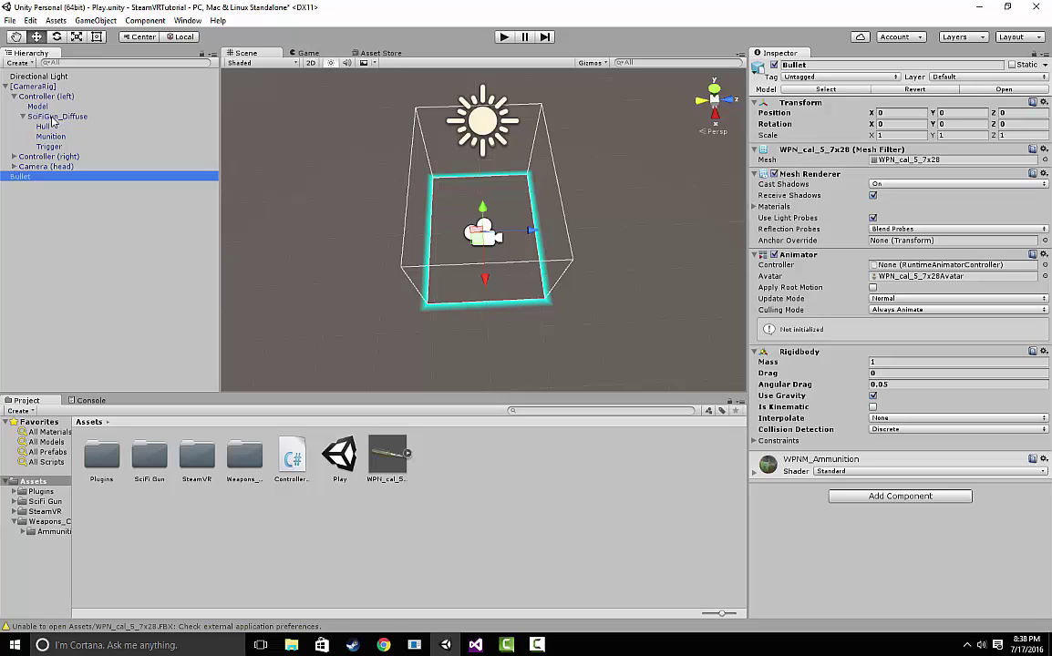
right_click(54, 117)
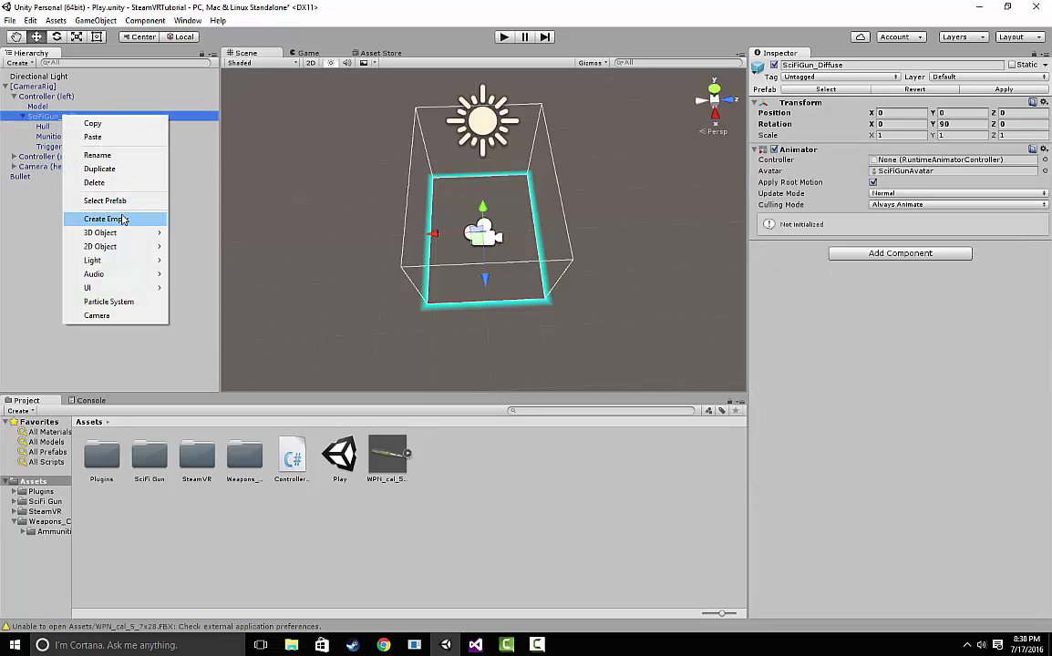
left_click(106, 219)
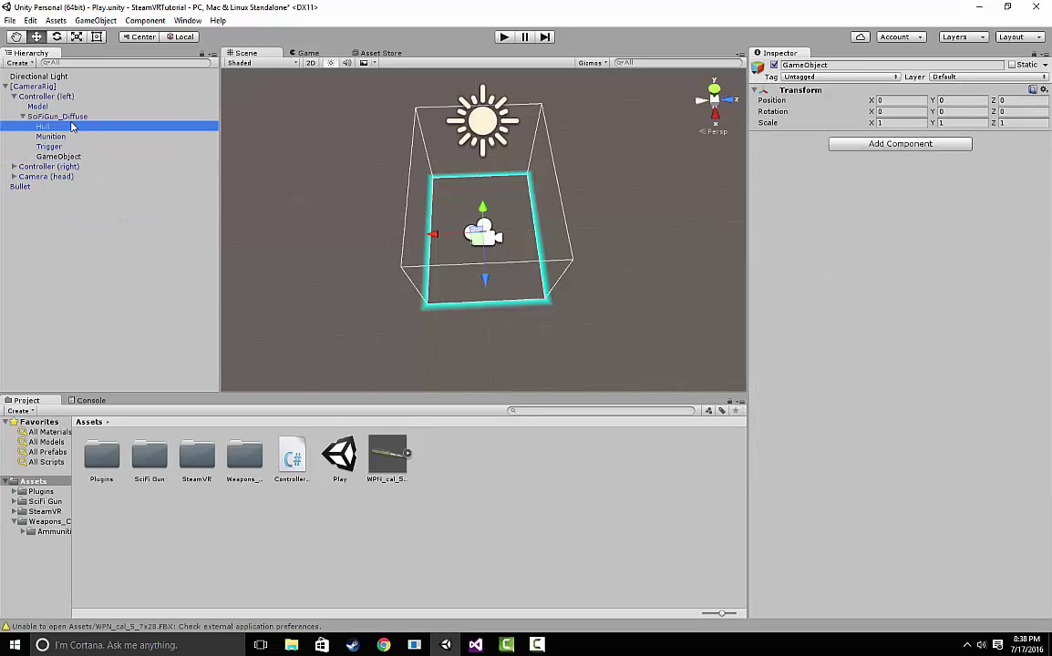
left_click(43, 126)
Frame the gun and slide the empty object along X onto the gun's muzzle.
left_click(465, 233)
key("f")
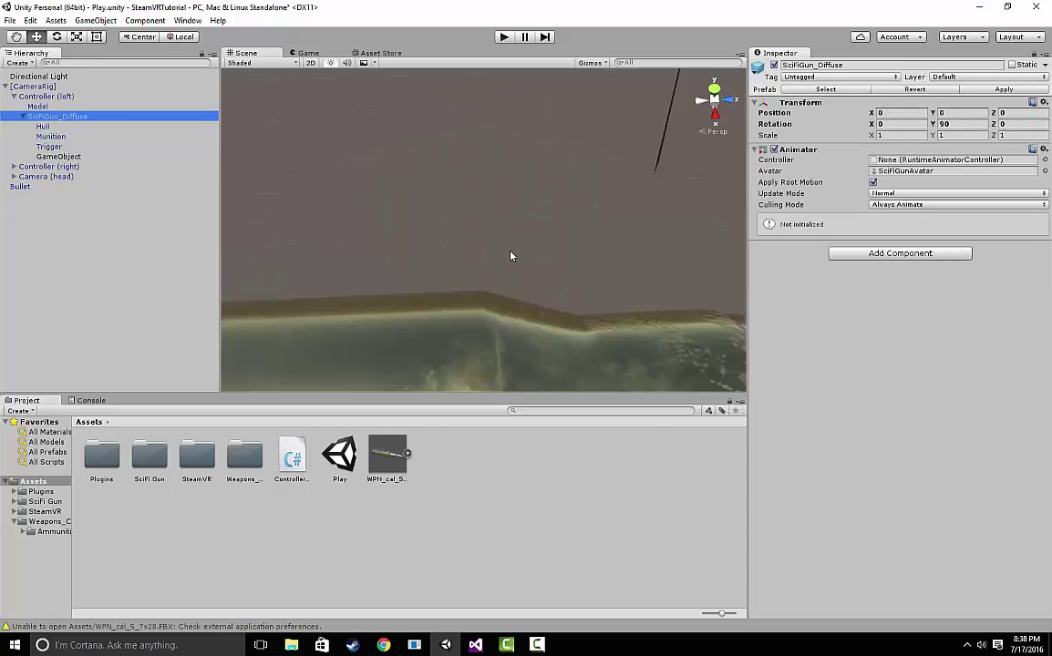
mouse_move(527, 260)
left_mouse_down("alt")
mouse_move(503, 257)
mouse_move(525, 253)
left_mouse_up("alt")
left_click(78, 157)
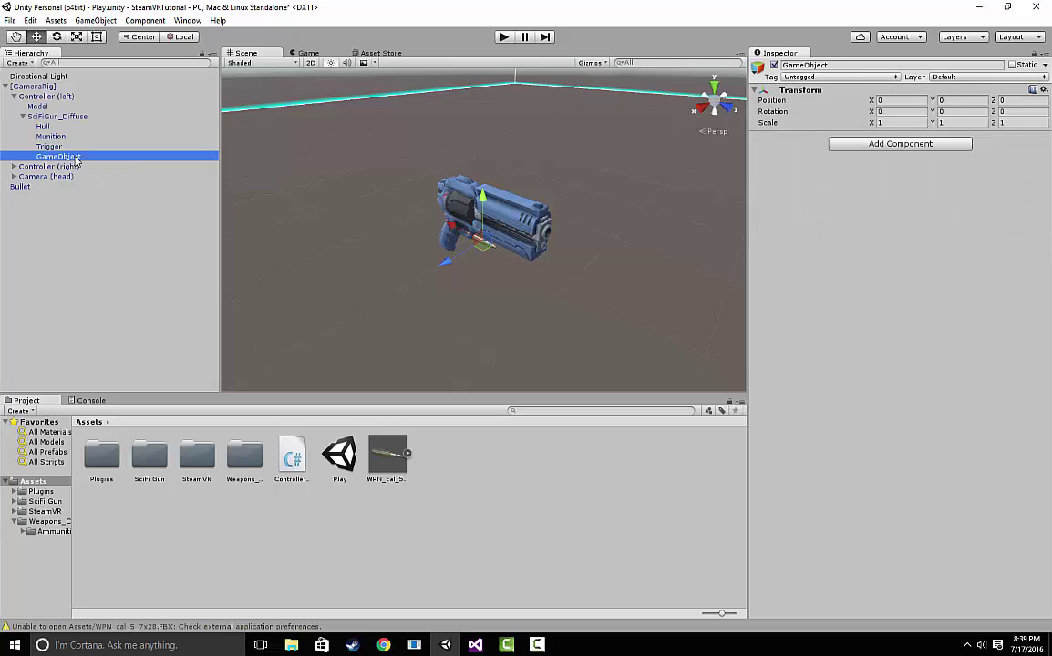
left_click_drag(461, 230, 437, 282)
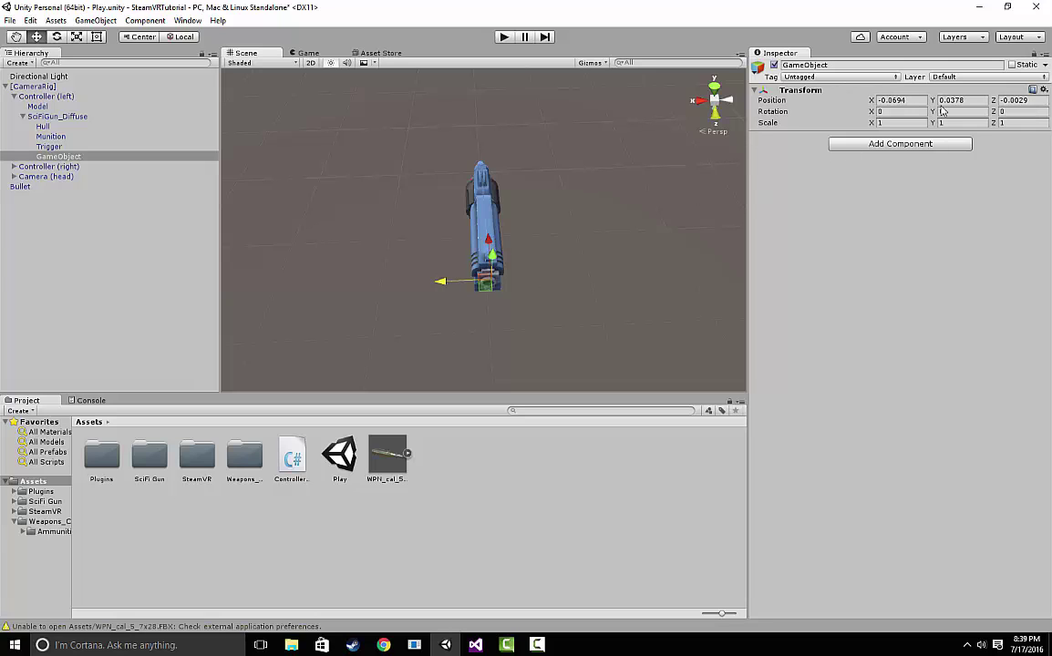
Rename the empty object BulletSpawner in the Inspector.
left_click(850, 65)
type("BulletSpawner")
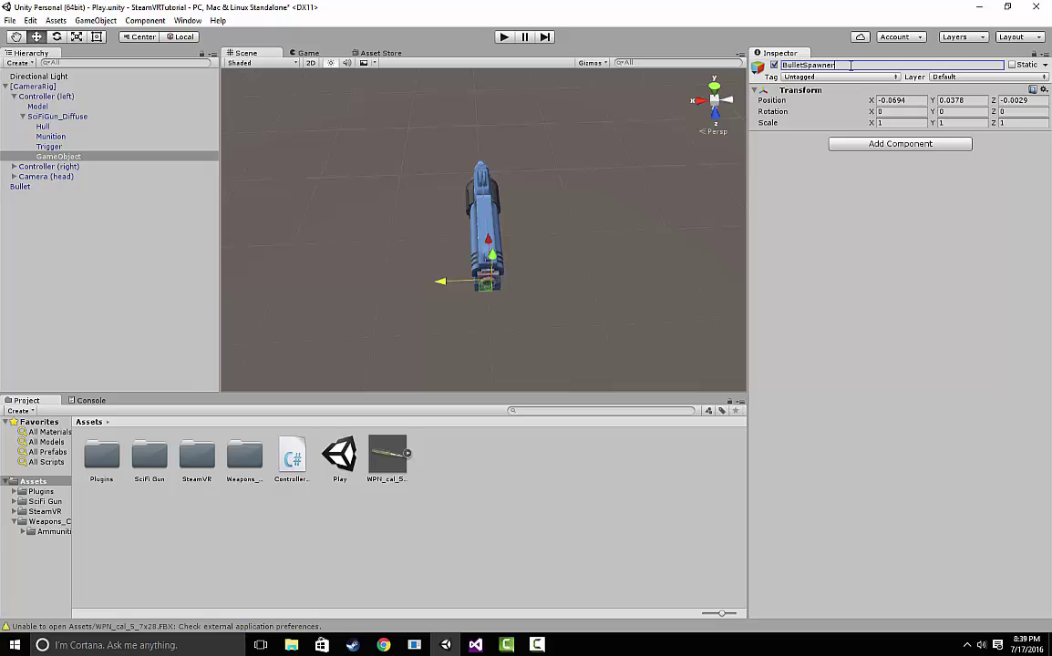
key("Return")
Check both controllers' SciFiGun_Diffuse children in the Hierarchy, then collapse them.
left_click(45, 117)
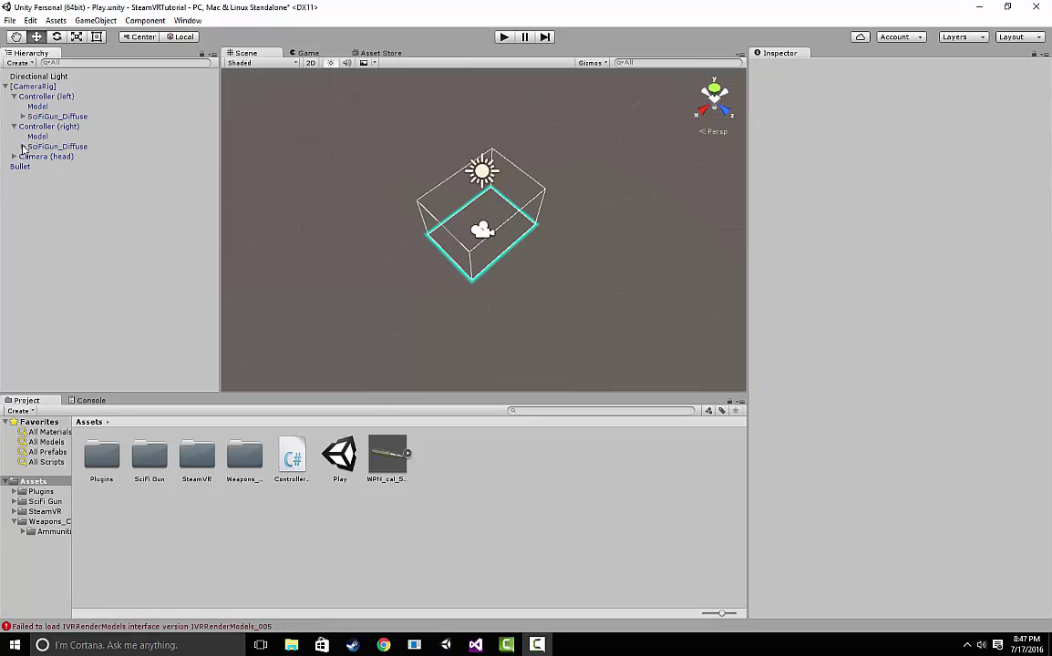
left_click(24, 147)
left_click(23, 117)
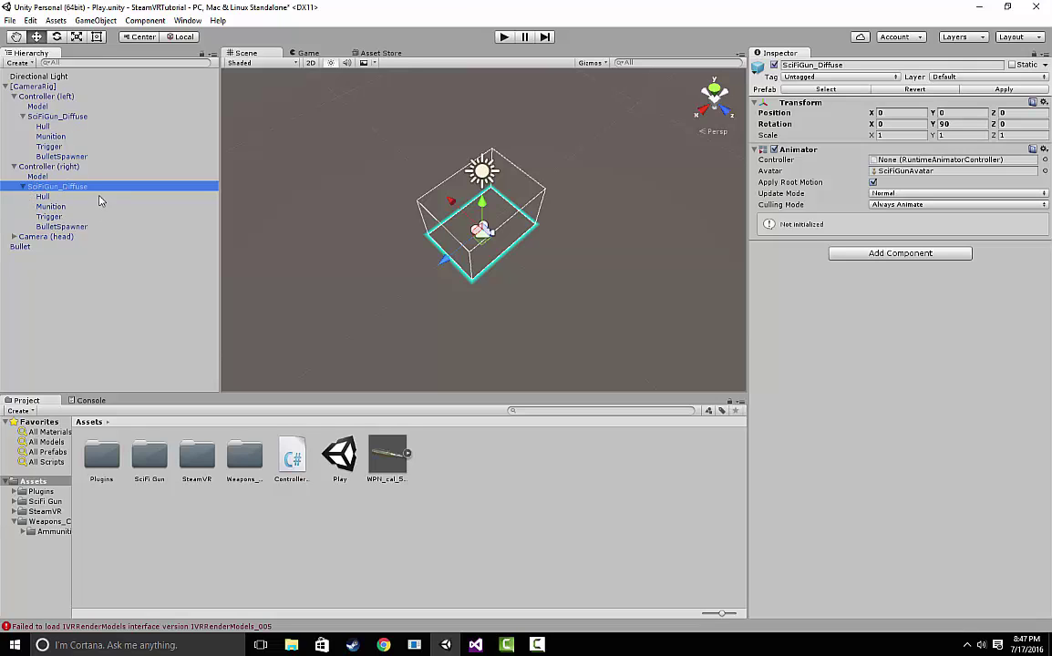
left_click(23, 186)
left_click(22, 116)
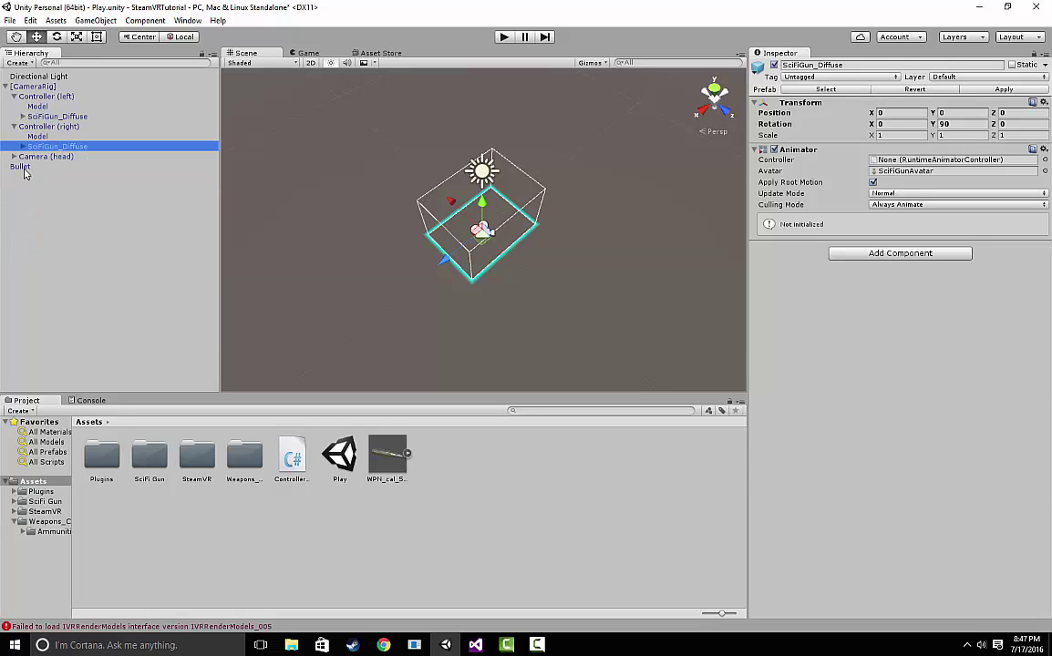
Drag the Bullet object into Assets to create a Bullet prefab.
left_click(16, 167)
left_click_drag(23, 173, 472, 511)
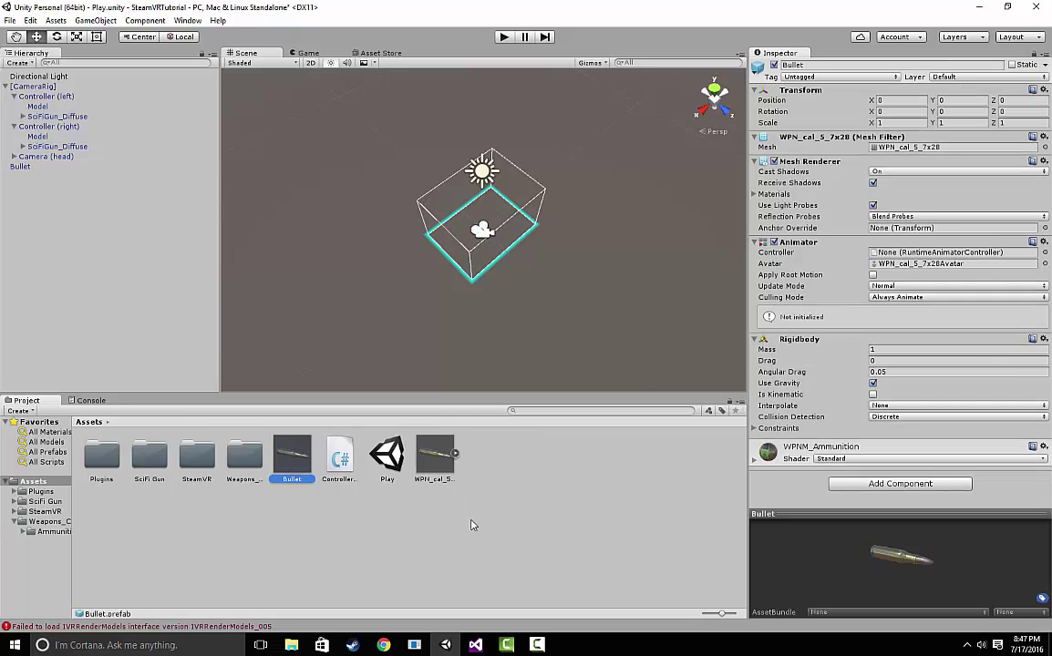
left_click(20, 169)
left_click(282, 444)
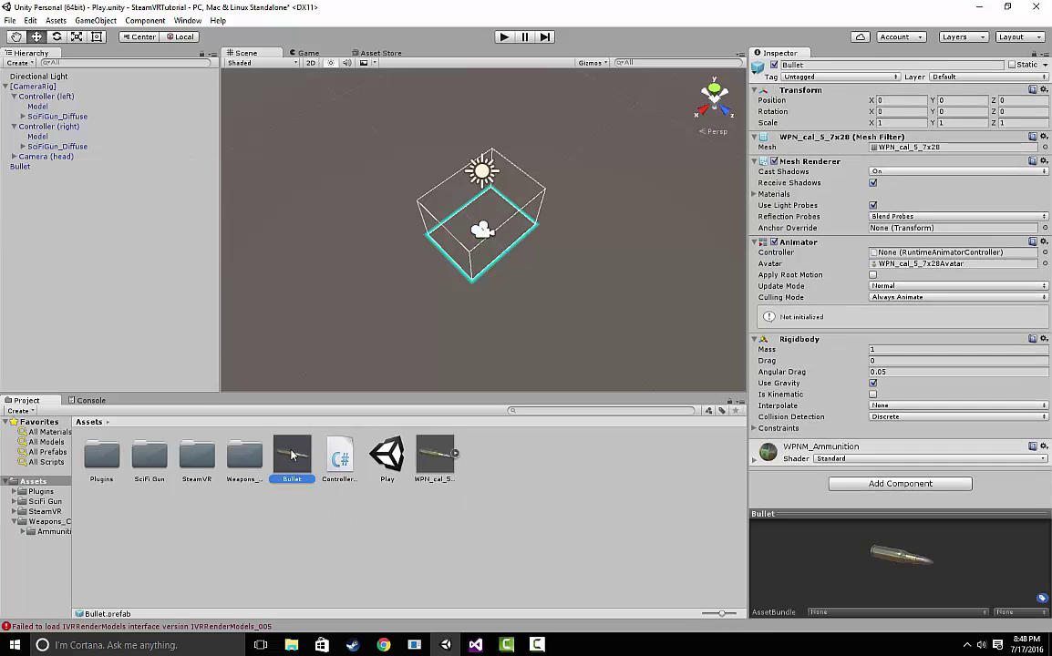
double_click(339, 457)
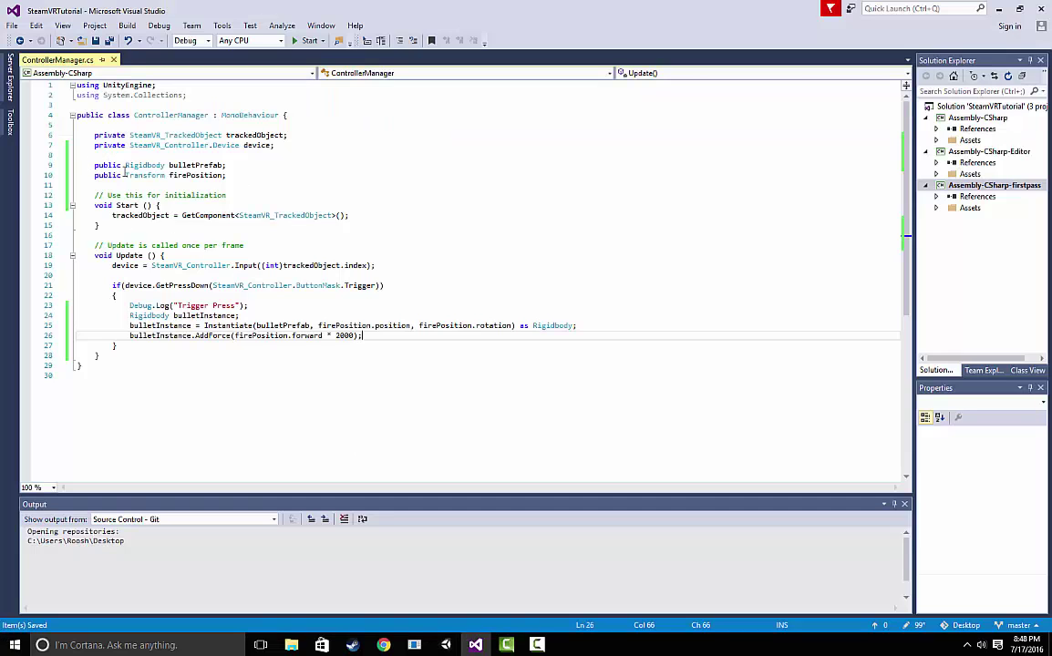
left_click(244, 165)
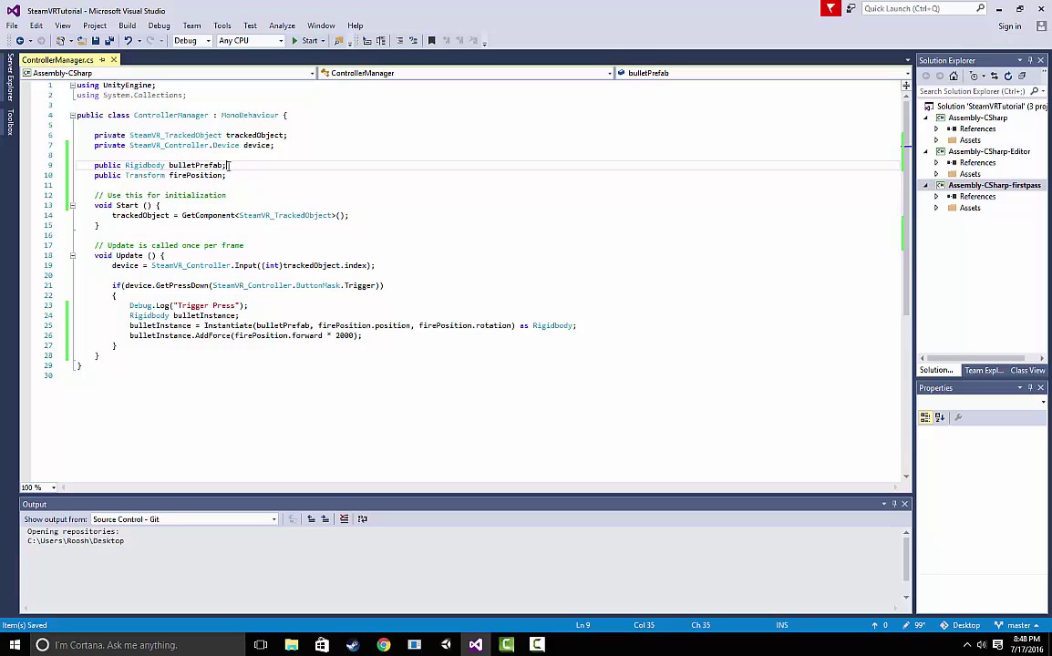
mouse_move(152, 166)
mouse_move(361, 288)
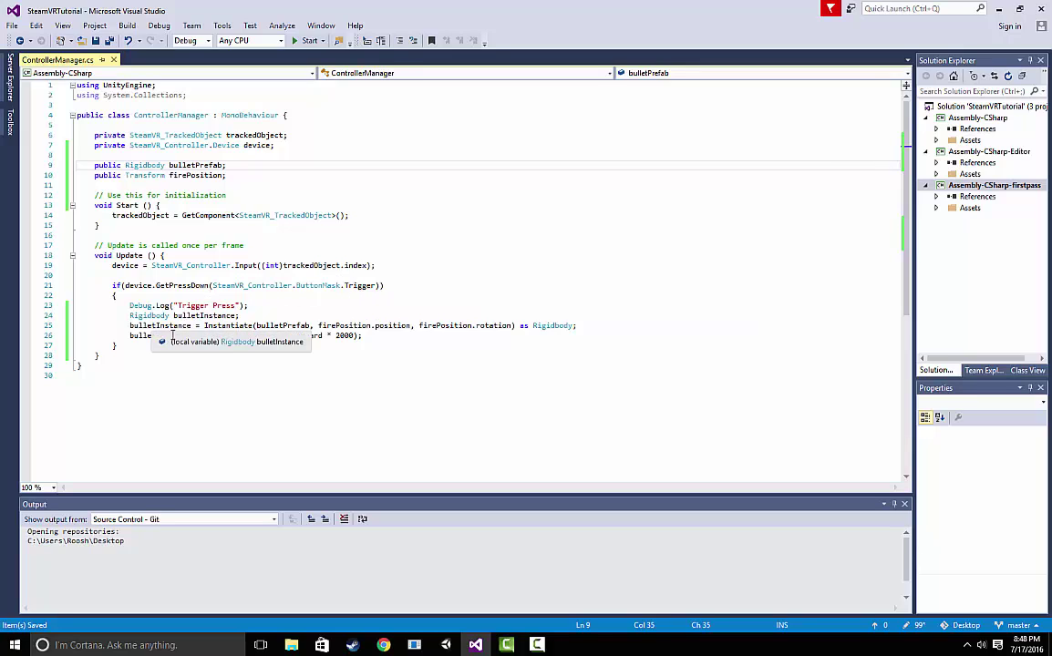
left_click(374, 339)
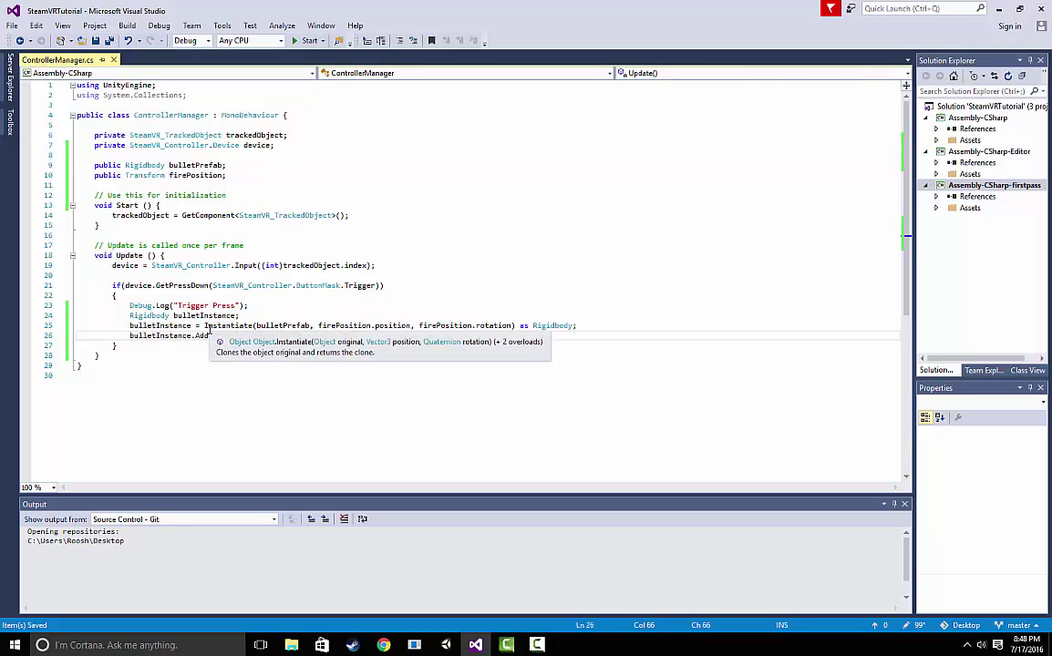
mouse_move(310, 328)
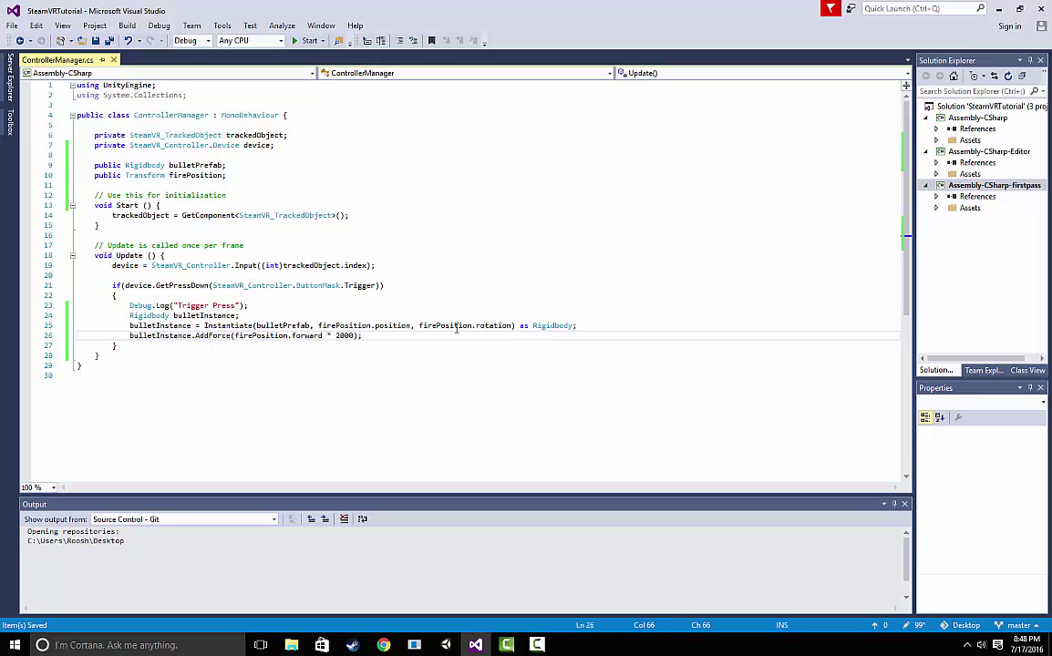
mouse_move(197, 178)
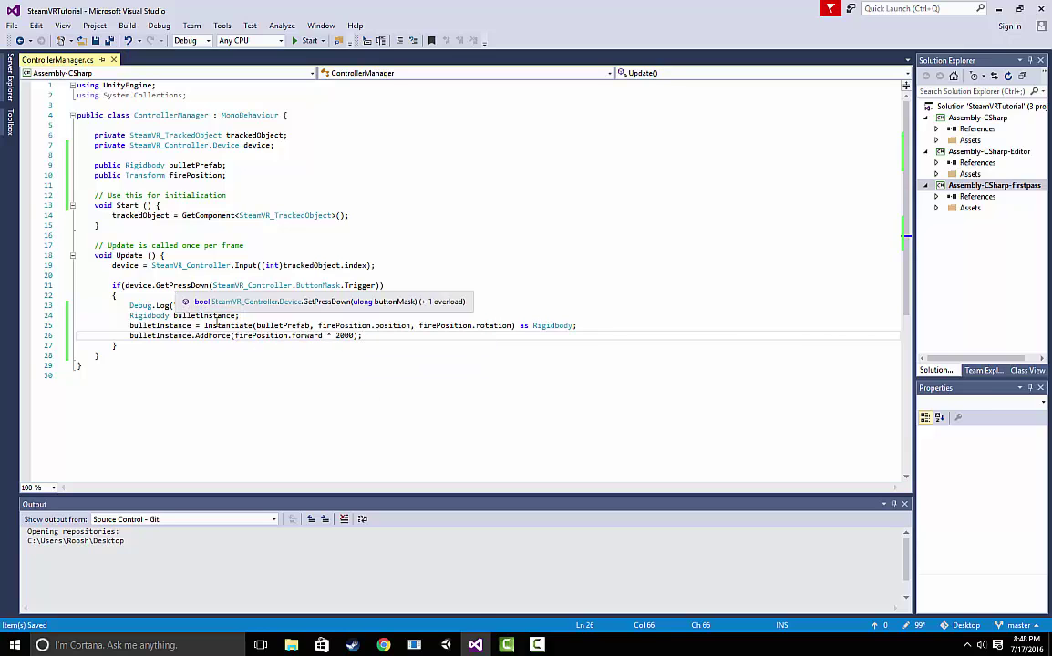
Assign the Bullet prefab to the left controller's Controller Manager Bullet Prefab field.
left_click(444, 644)
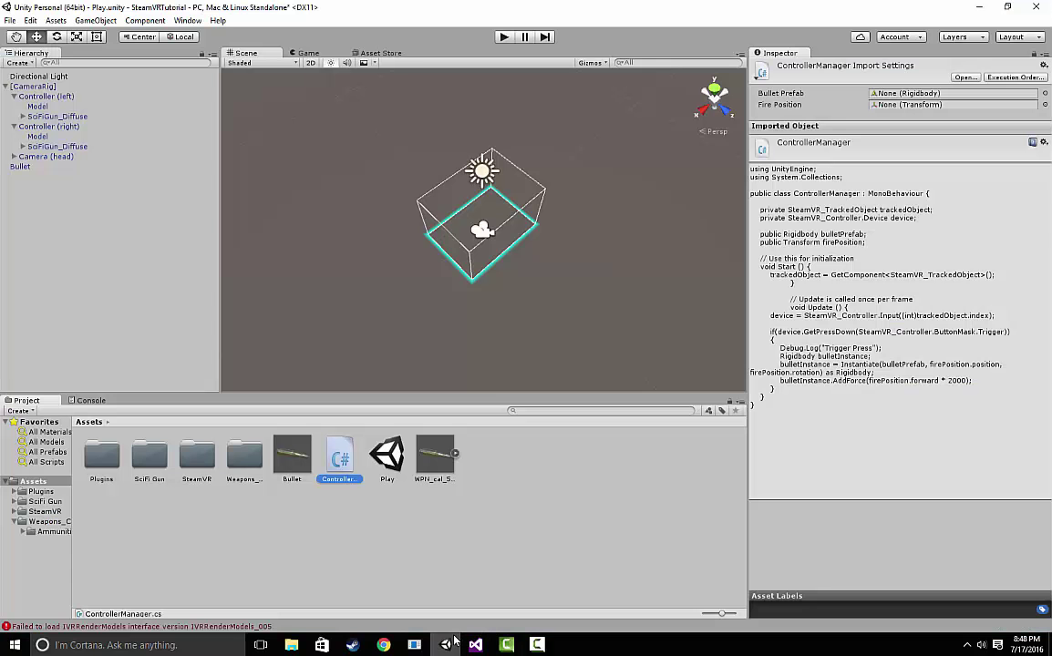
left_click(49, 97)
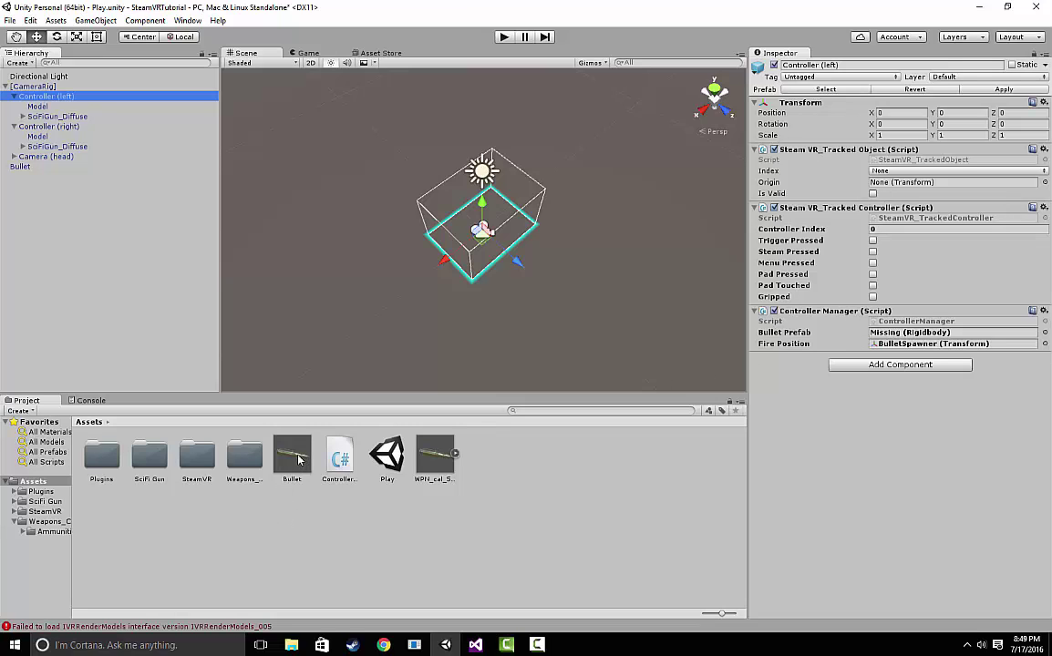
left_click_drag(293, 463, 877, 335)
Set BulletSpawner as the left controller's fire position and save the scene.
left_click(41, 116)
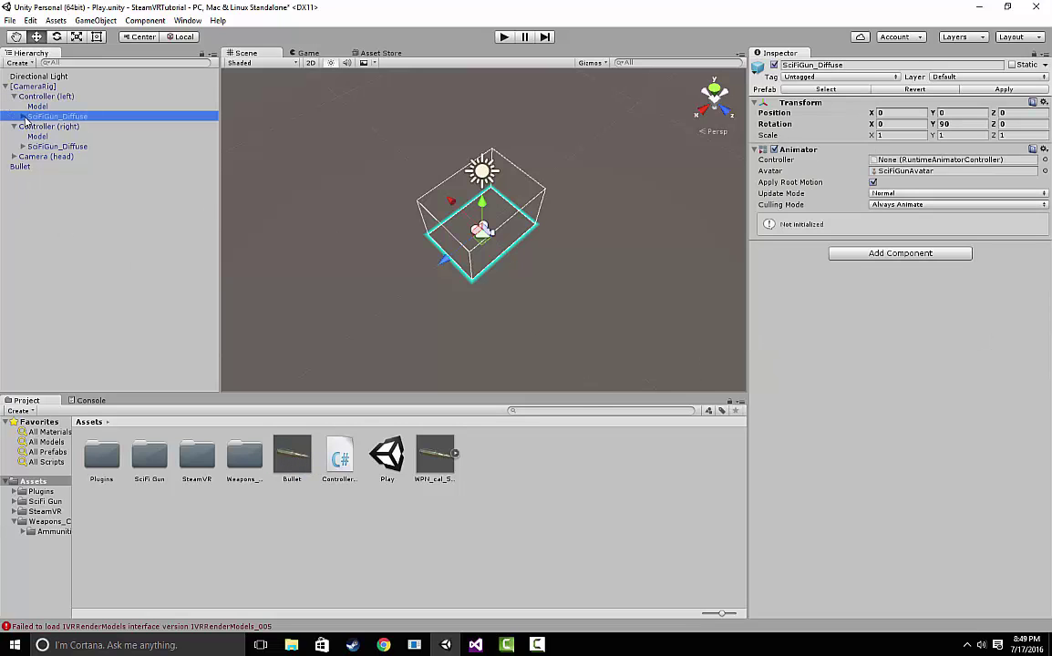
left_click(23, 117)
left_click(45, 96)
left_click_drag(60, 156, 946, 351)
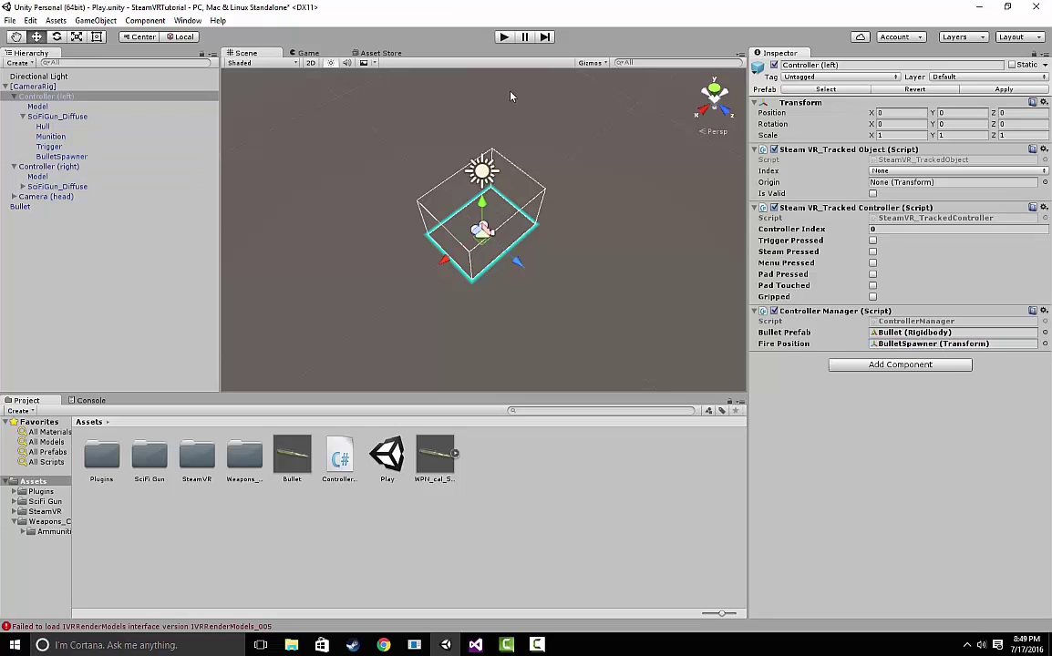
key("ctrl+s")
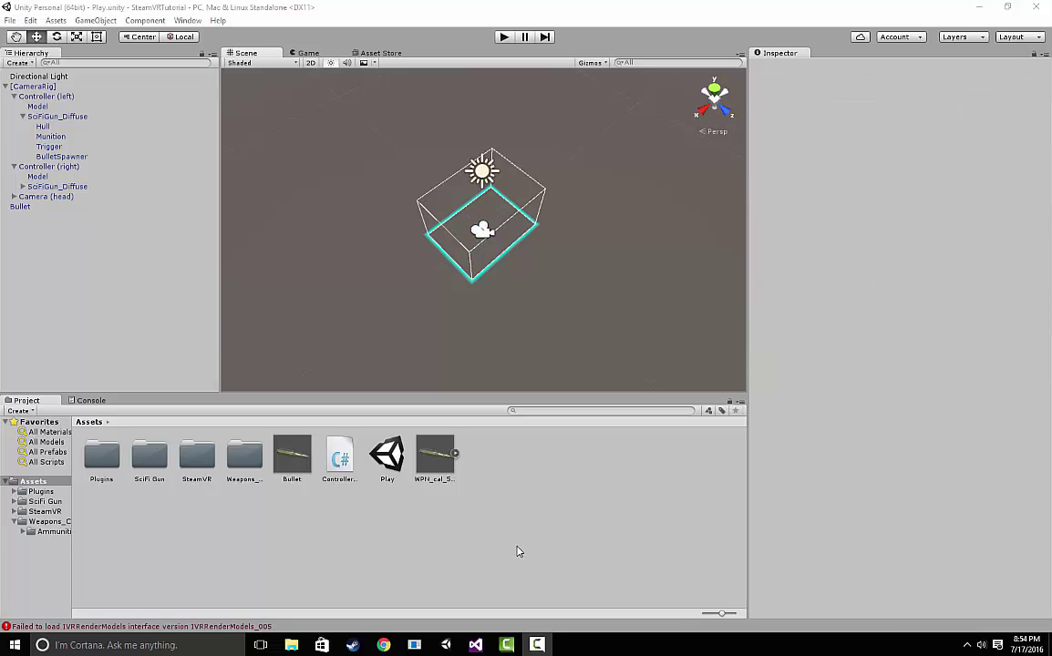
Search the Asset Store for sounds and open the Weapon Soldier Sounds Pack page.
left_click(373, 53)
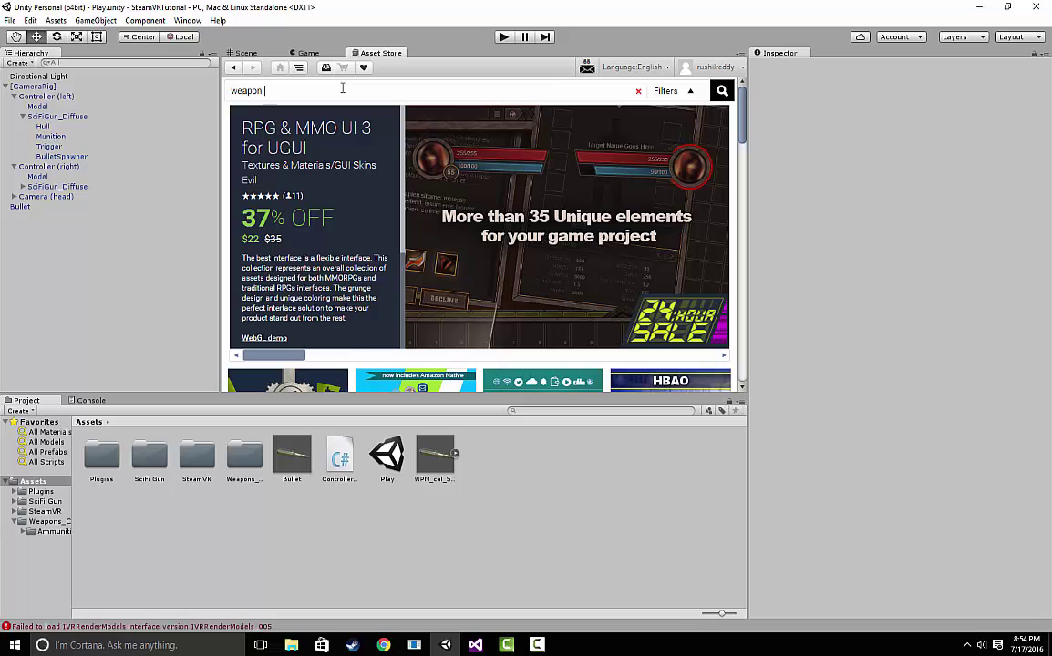
type("soudn")
key("Return")
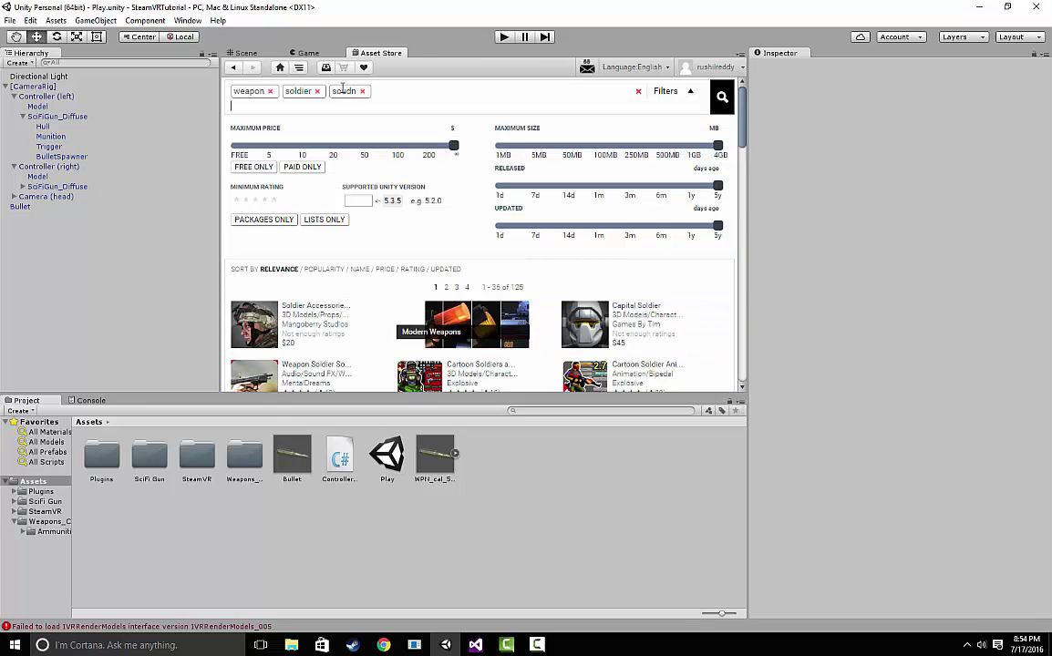
scroll(310, 241, "down", 3)
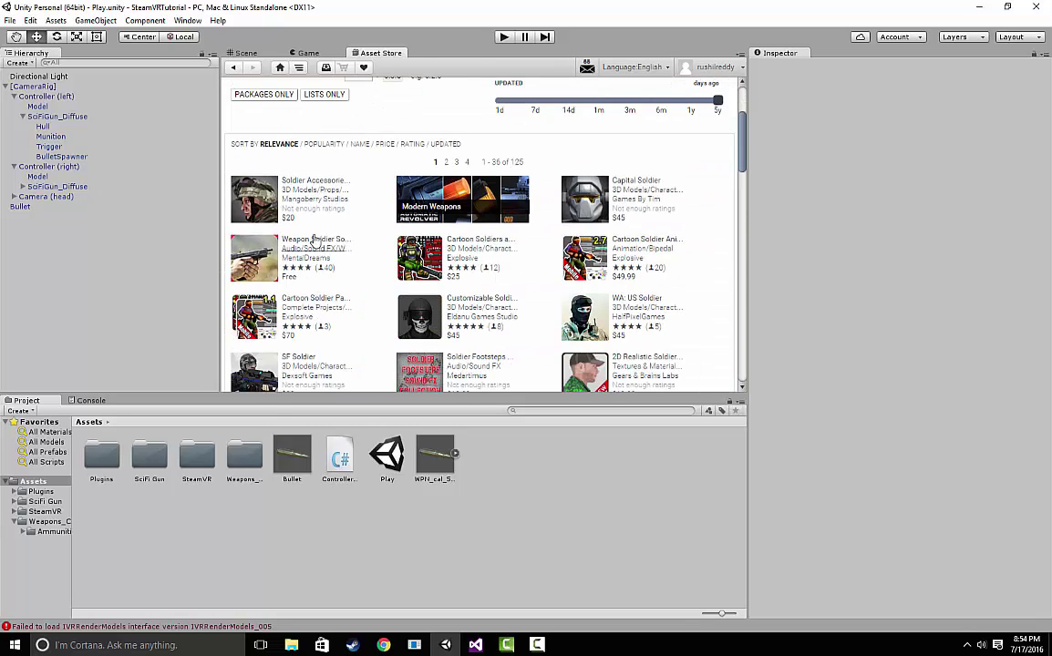
left_click(310, 242)
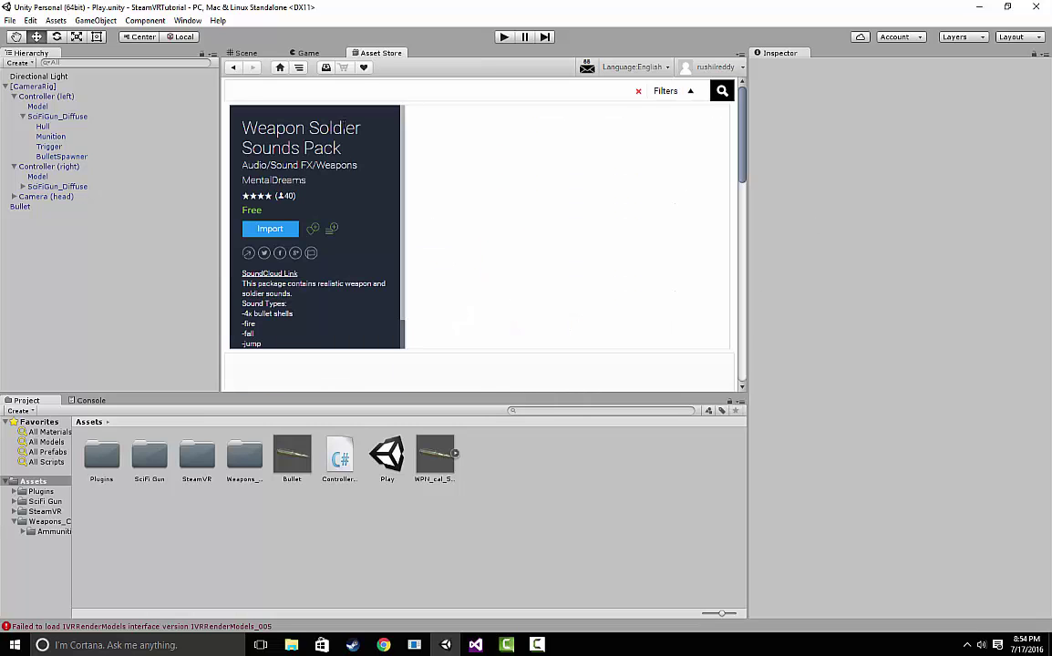
Import only fire.mp3 from the Weapon Soldier Sounds Pack.
left_click(270, 229)
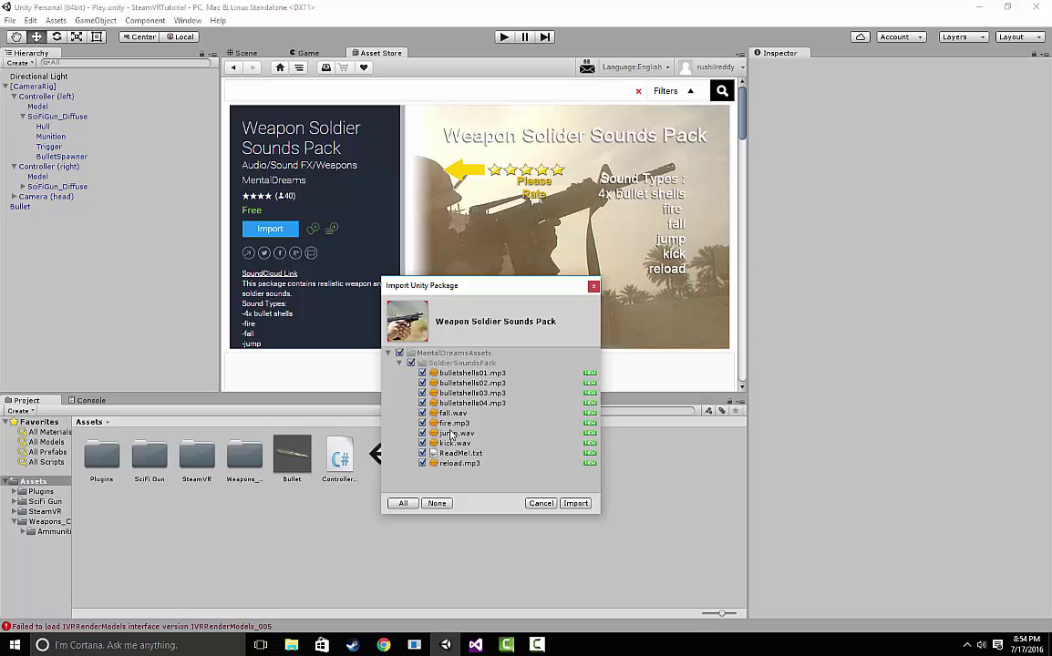
left_click(410, 363)
left_click(423, 423)
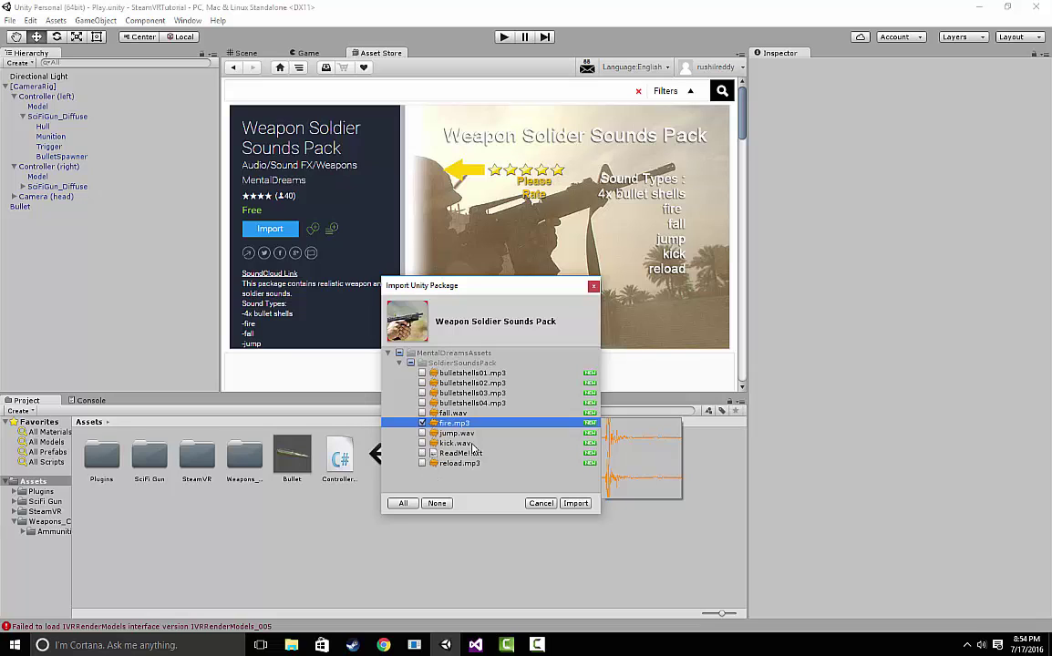
left_click(575, 504)
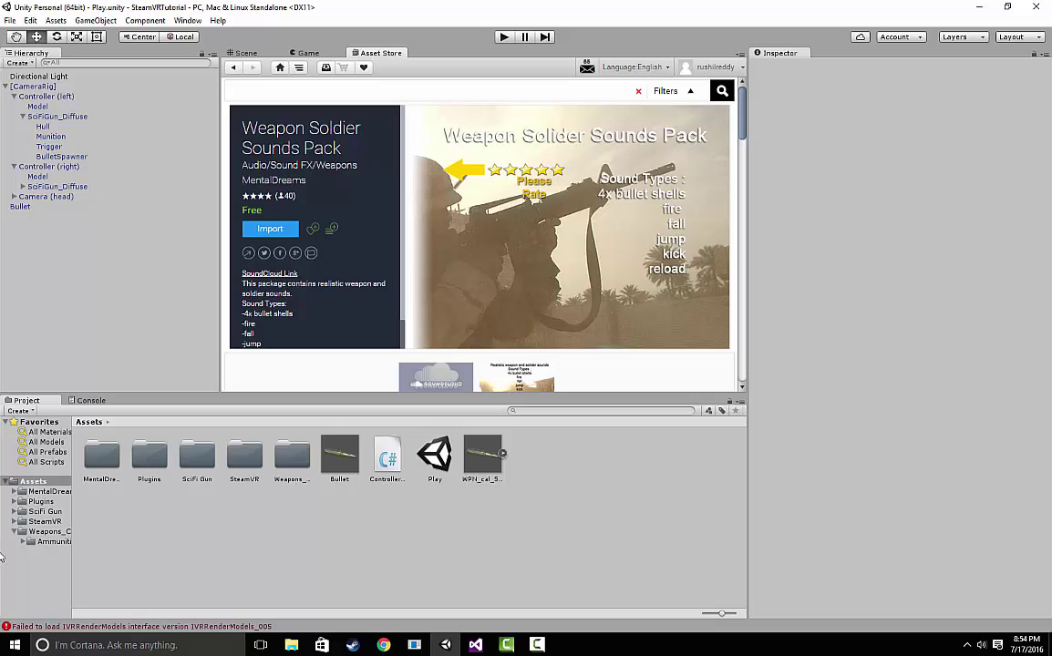
Locate the fire clip in MentalDreamsAssets > SoldierSoundsPack and preview it.
left_click(28, 481)
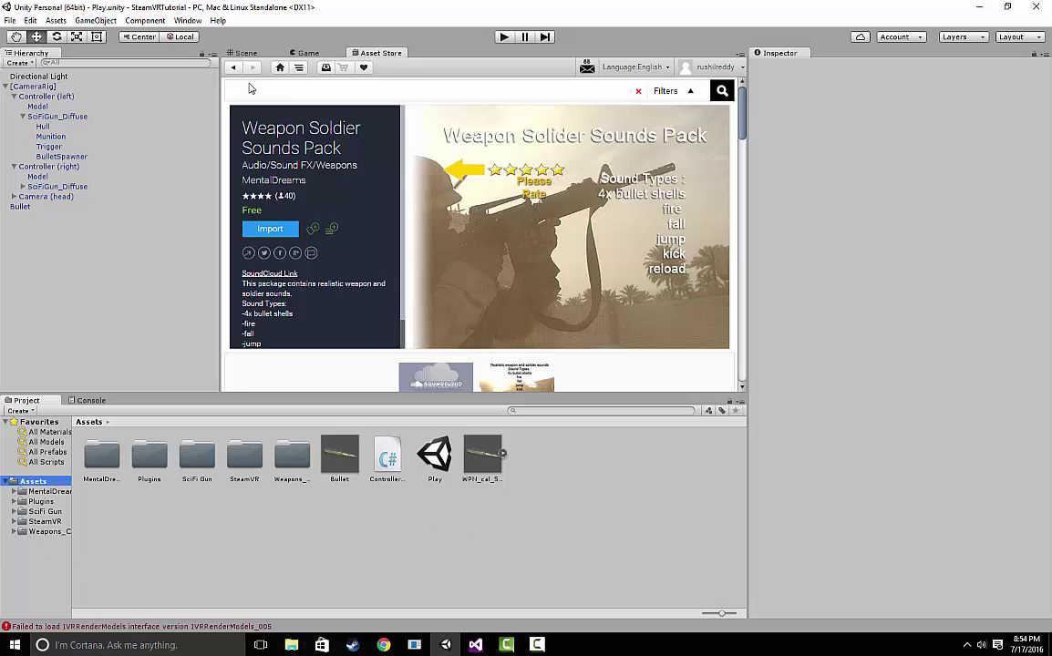
left_click(243, 53)
double_click(101, 454)
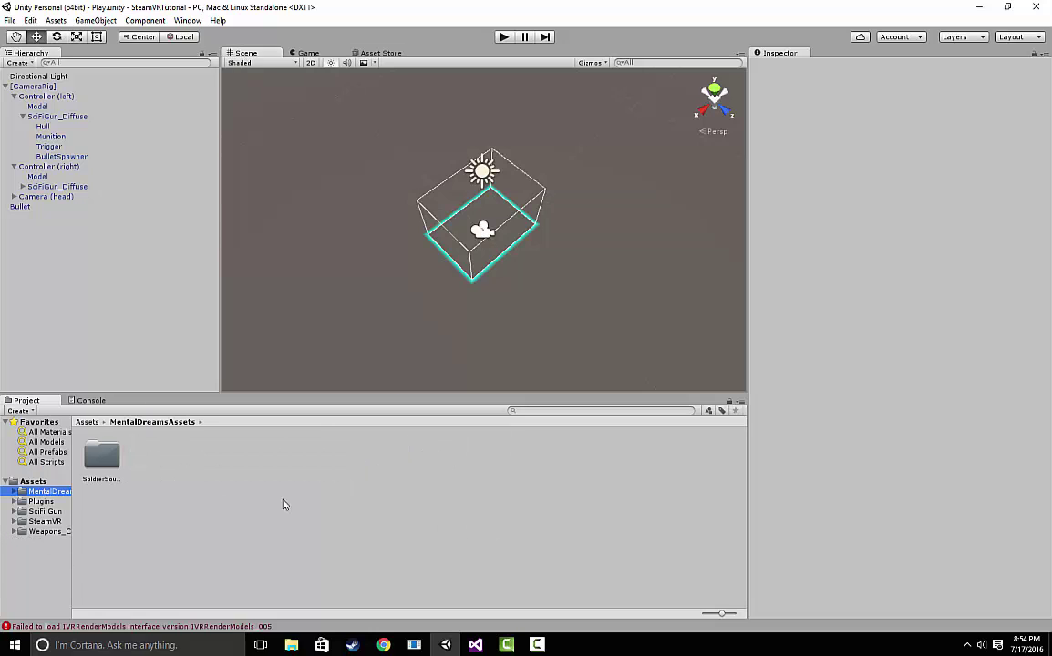
double_click(101, 454)
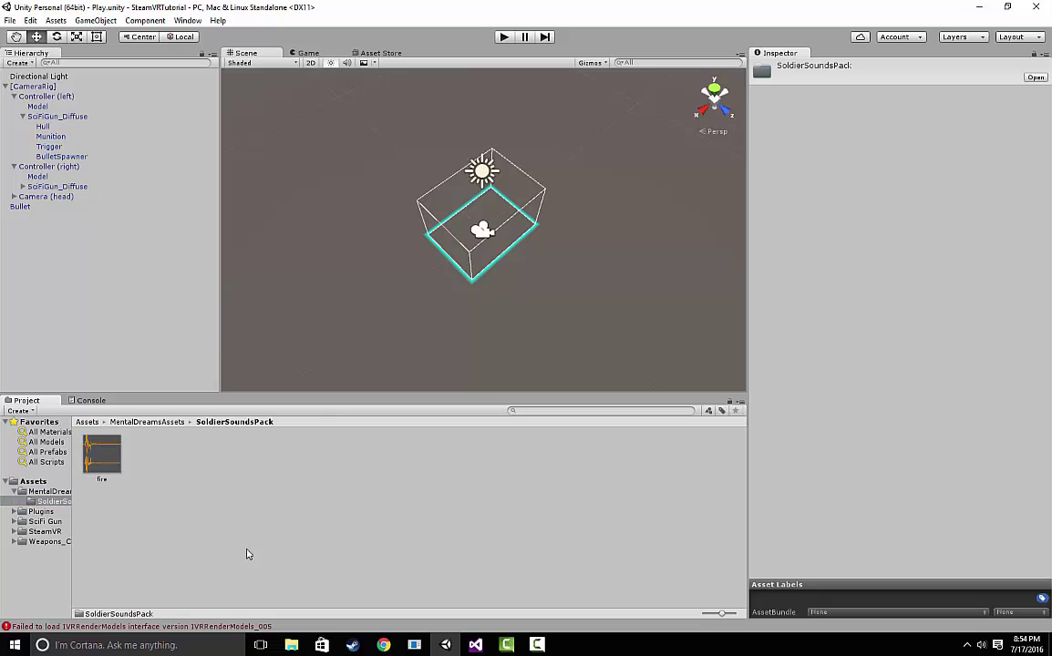
left_click(95, 462)
left_click(1041, 514)
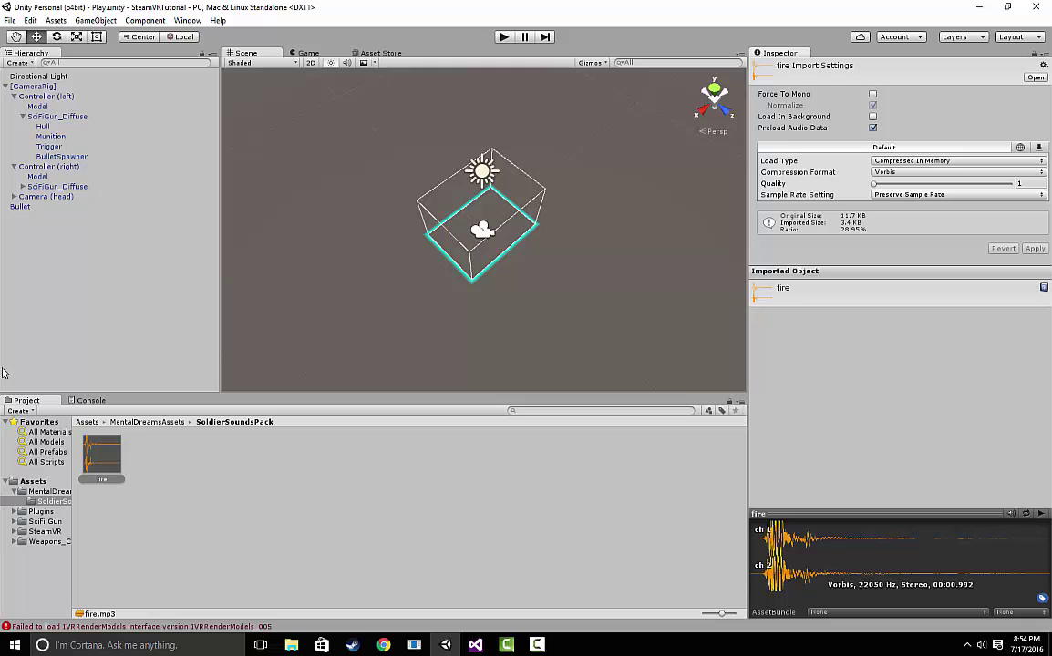
Add an Audio Source to the left SciFiGun_Diffuse with fire as its AudioClip.
left_click(49, 115)
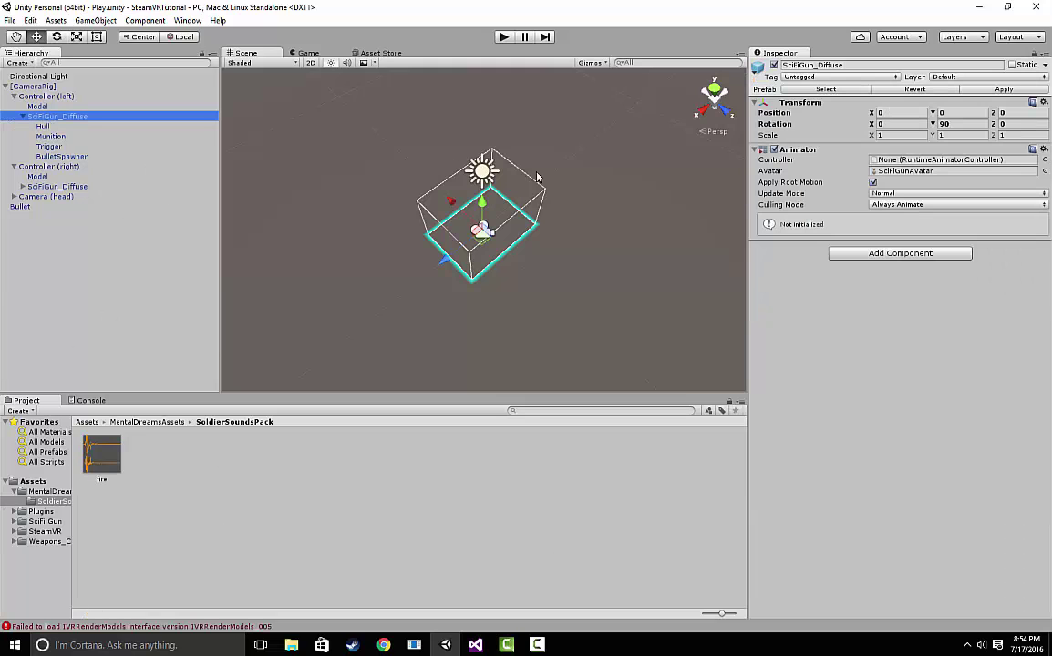
left_click(895, 254)
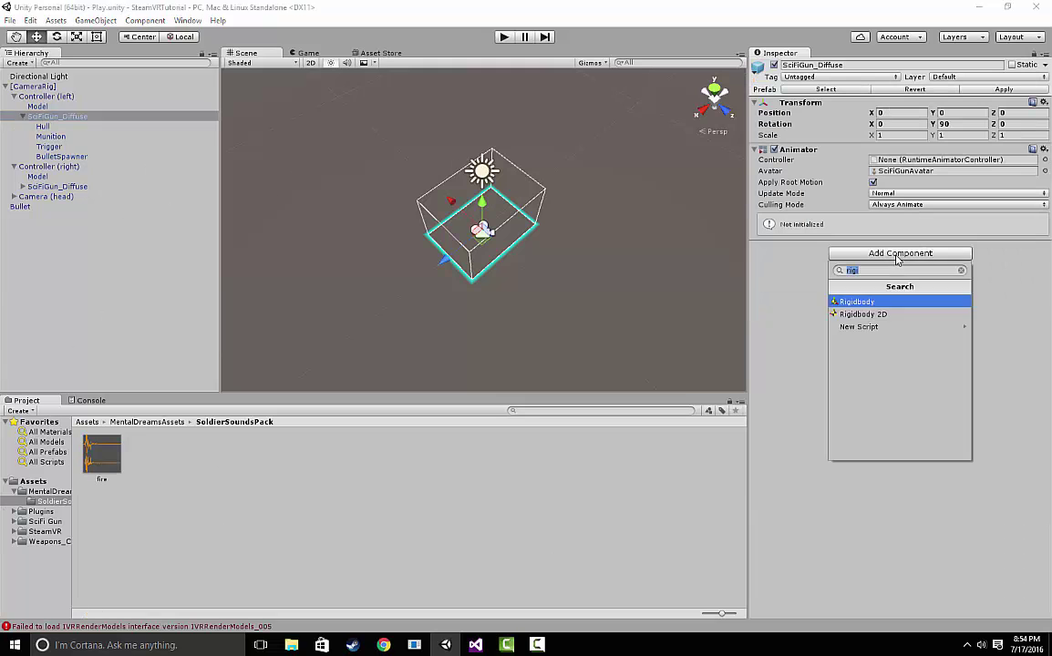
type("audios")
key("Return")
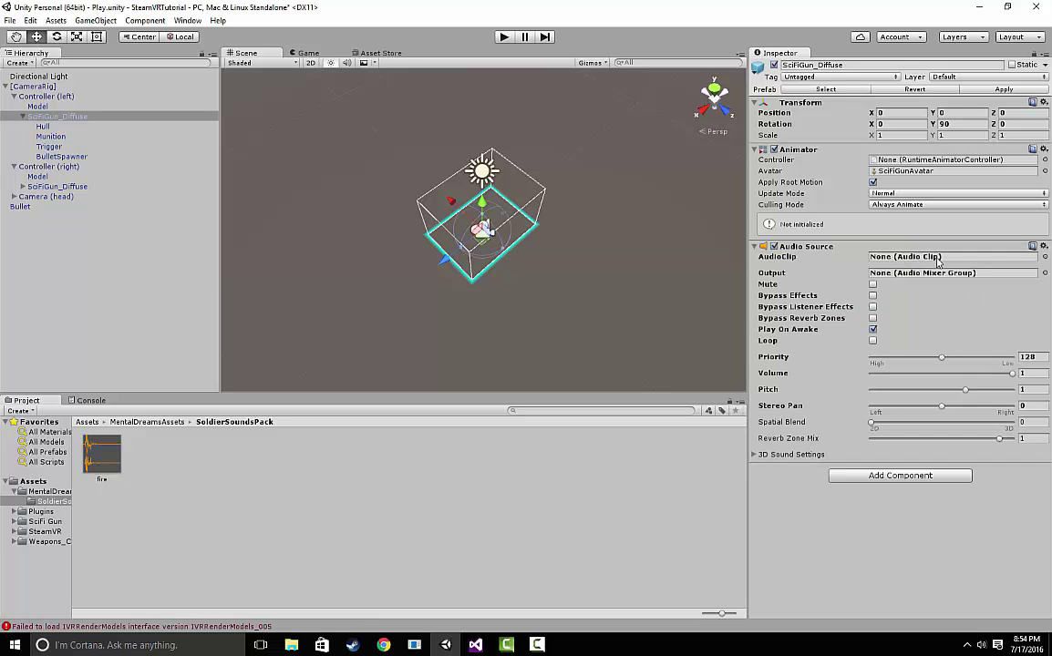
left_click_drag(101, 466, 918, 263)
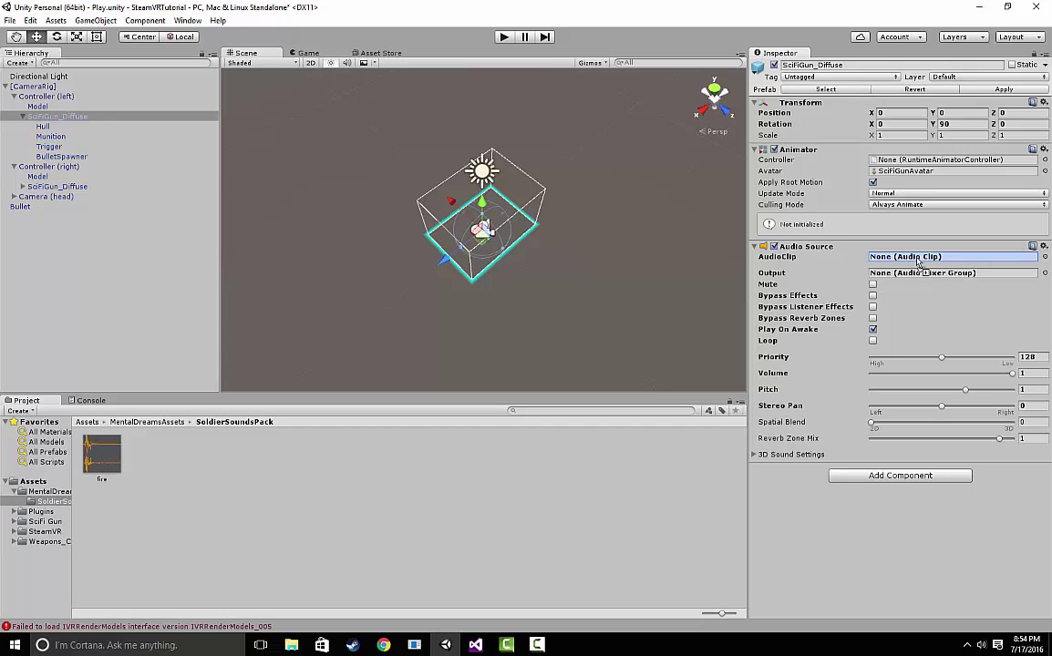
left_click_drag(918, 263, 918, 263)
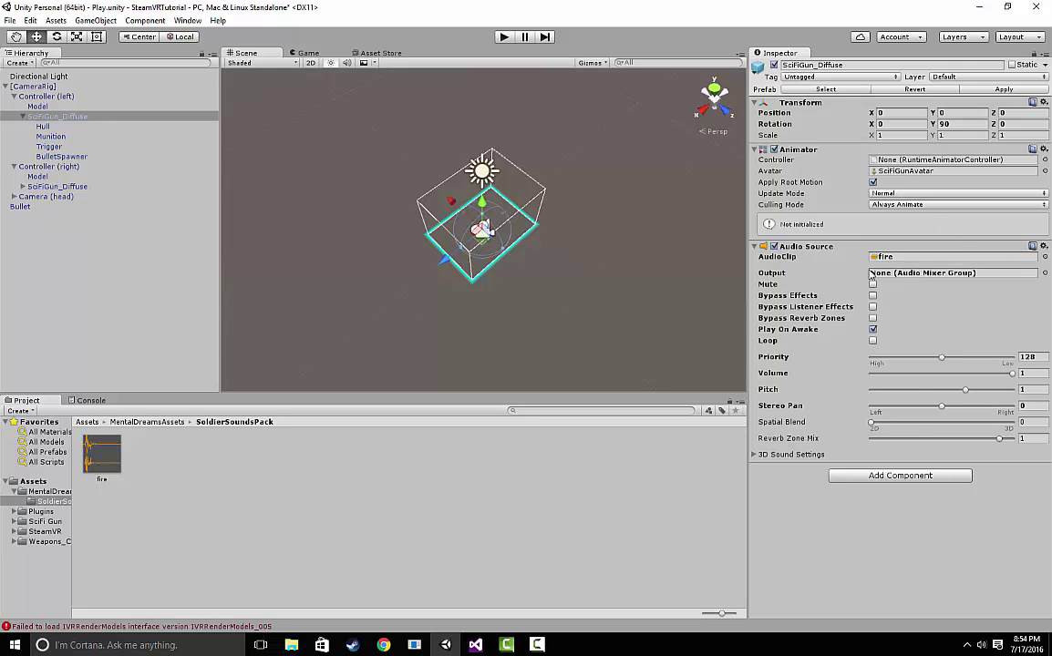
Declare public AudioSource audio and AudioClip clip fields below firePosition.
left_click(475, 645)
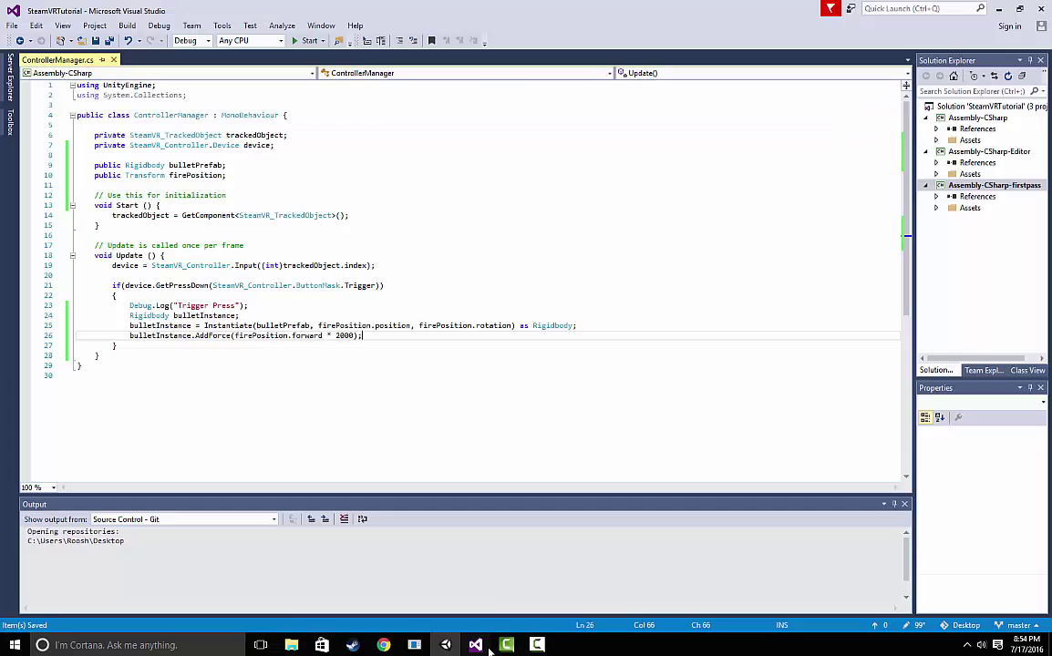
left_click(215, 185)
key("Return")
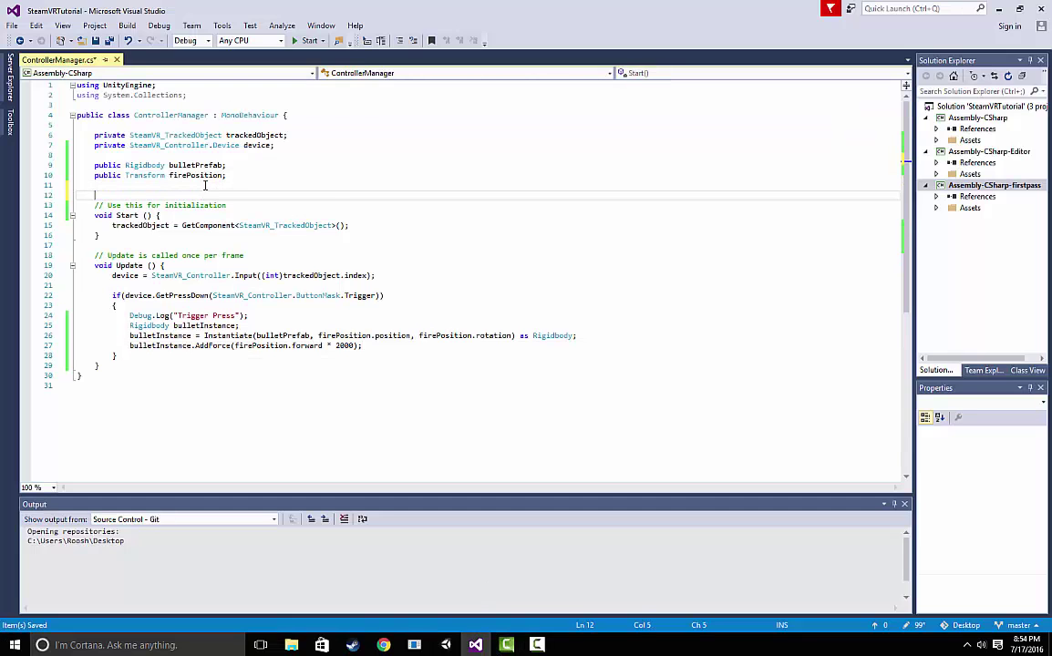
type("public Audiosc")
type(" audio;")
key("Return")
type("public audioCl clip")
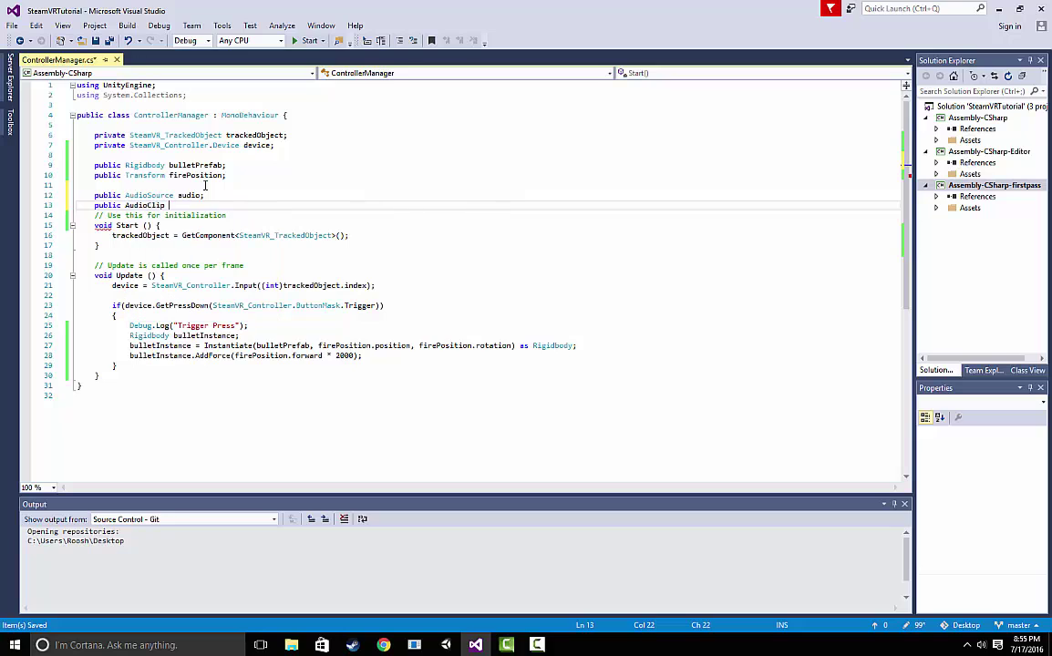
type(";")
key("Return")
In Start, set audio = GetComponent<AudioSource>() and save the script.
scroll(235, 197, "down", 4)
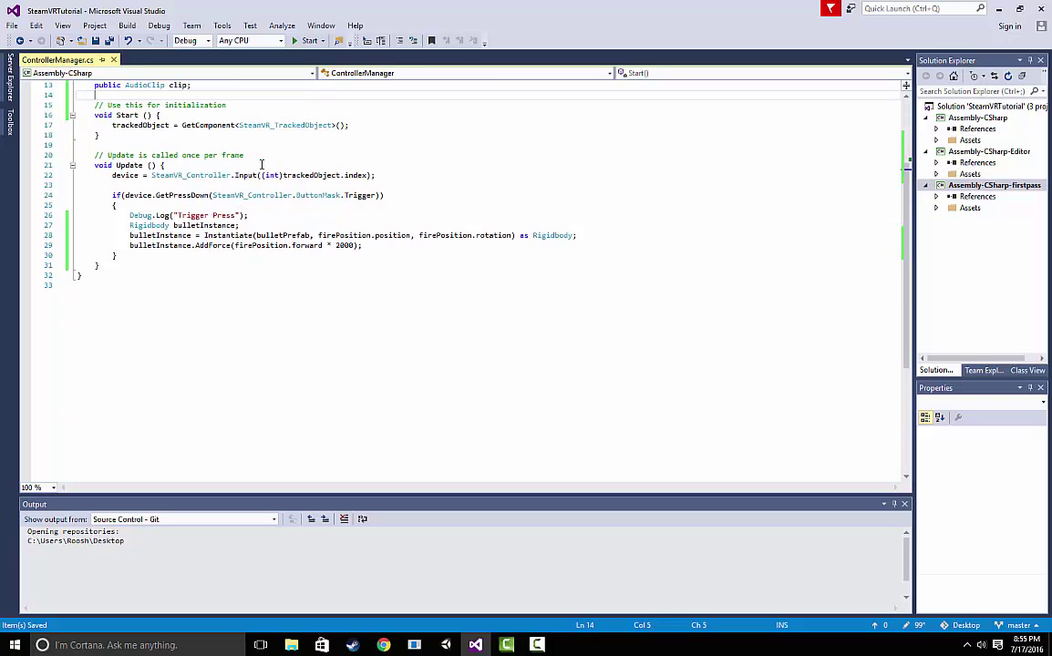
left_click(362, 125)
key("Return")
type("audio")
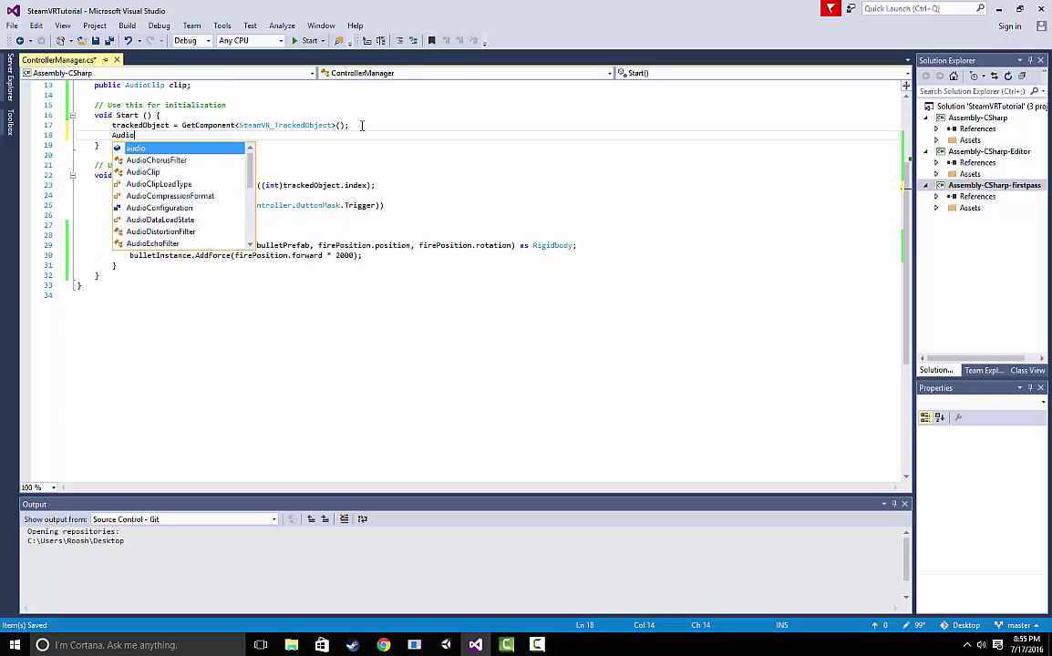
key("Escape")
type("= GetComponent")
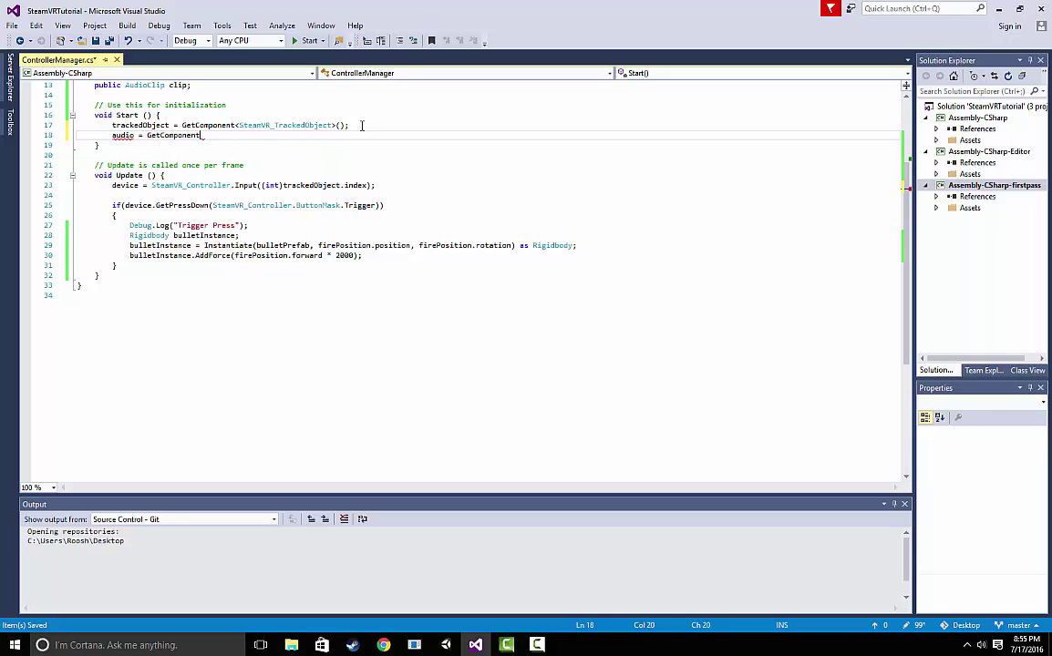
type("<AudioSo")
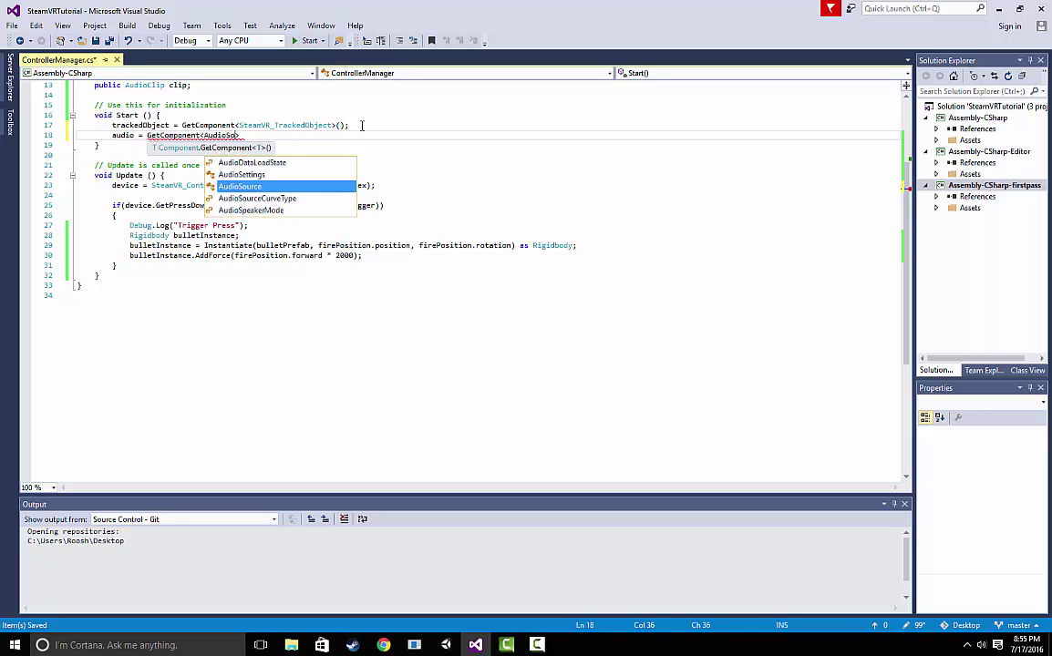
type("urce>()")
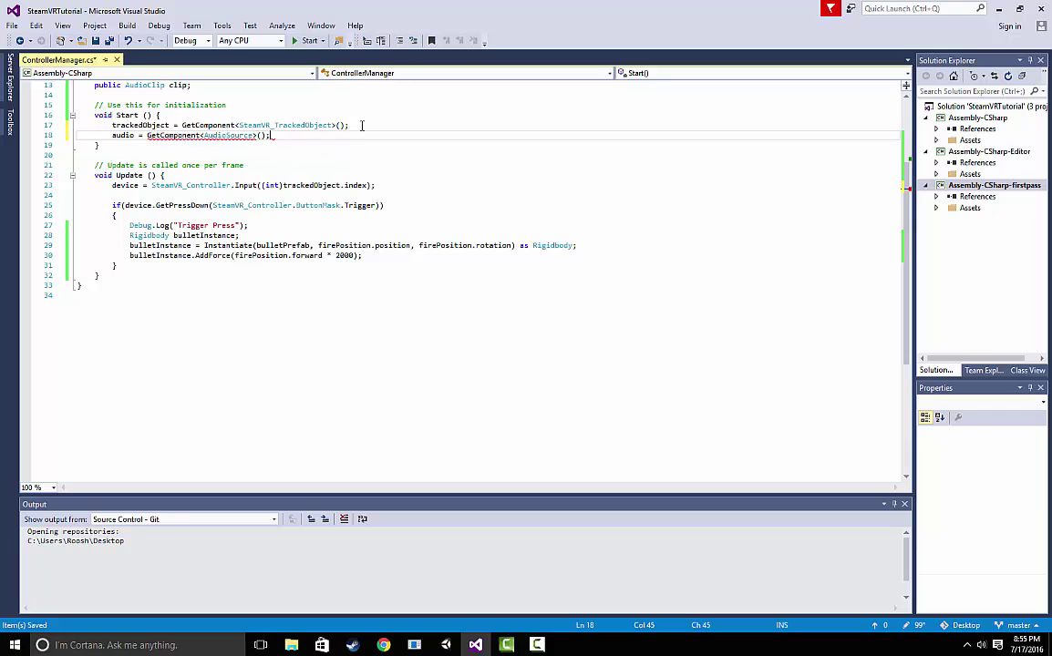
type(";")
key("ctrl+s")
Add audio.PlayOneShot(clip) after the AddForce call and review the new field declarations.
left_click(378, 258)
key("Return")
type("audio.Play")
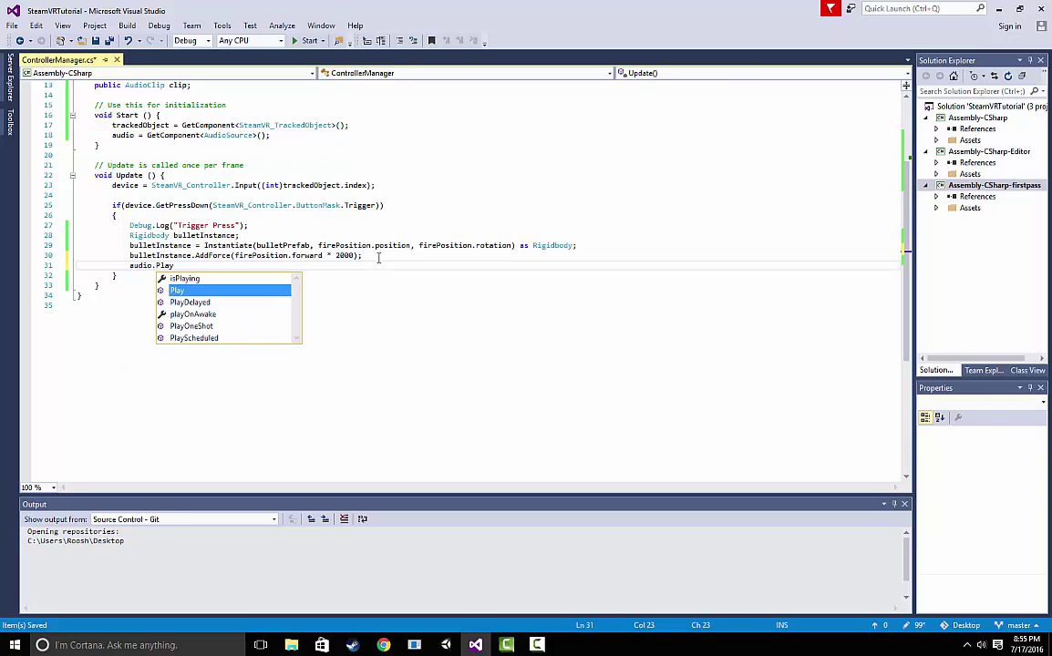
type("OneShot(")
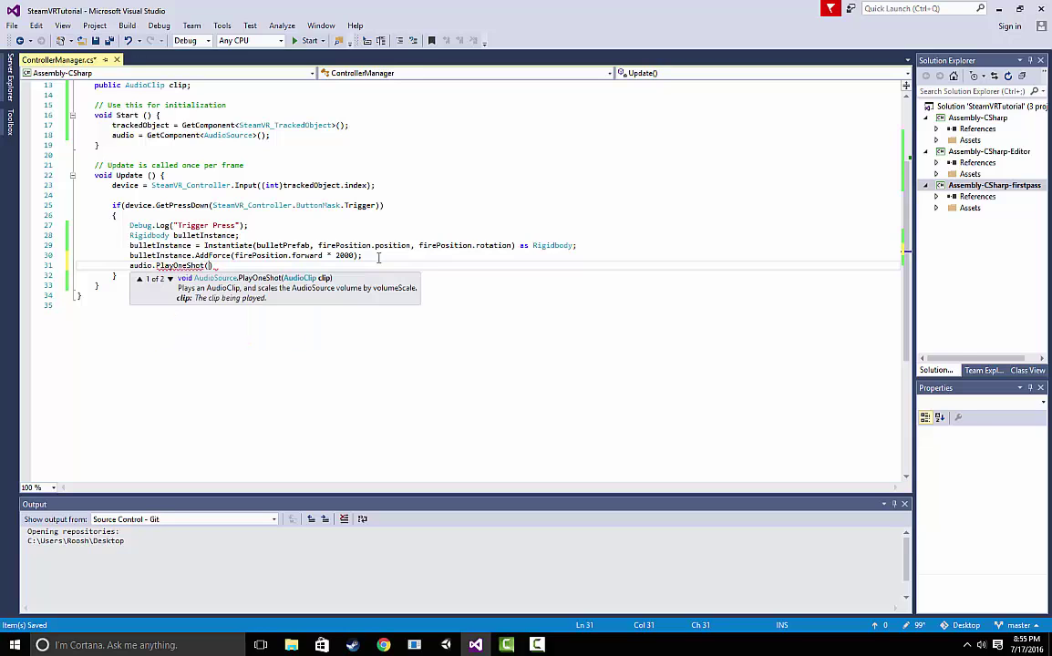
type("clip);")
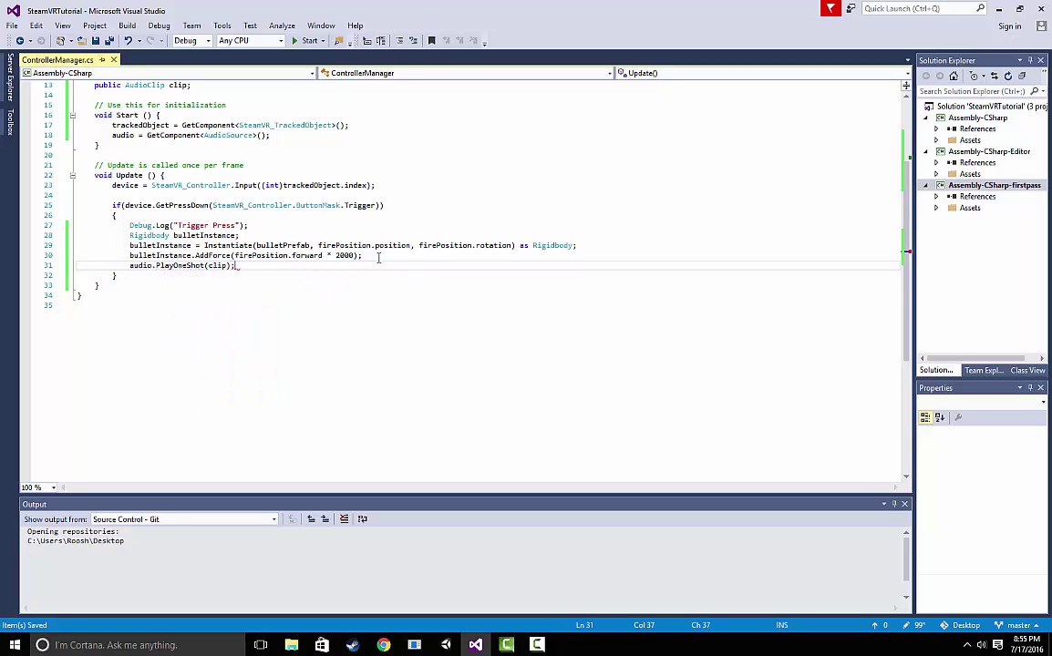
scroll(378, 258, "up", 4)
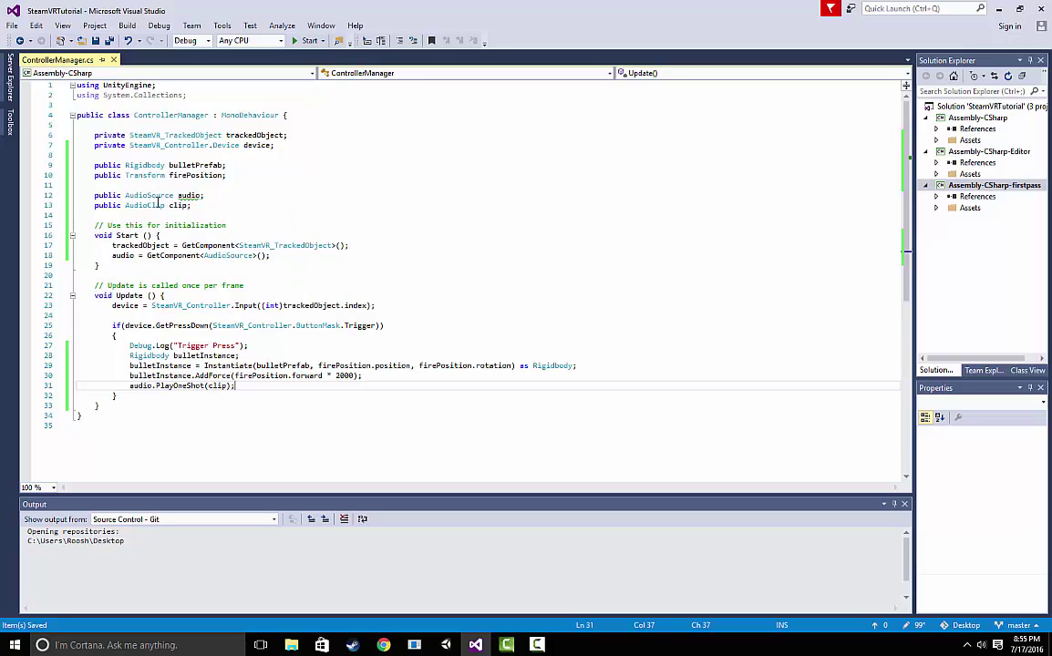
left_click(145, 197)
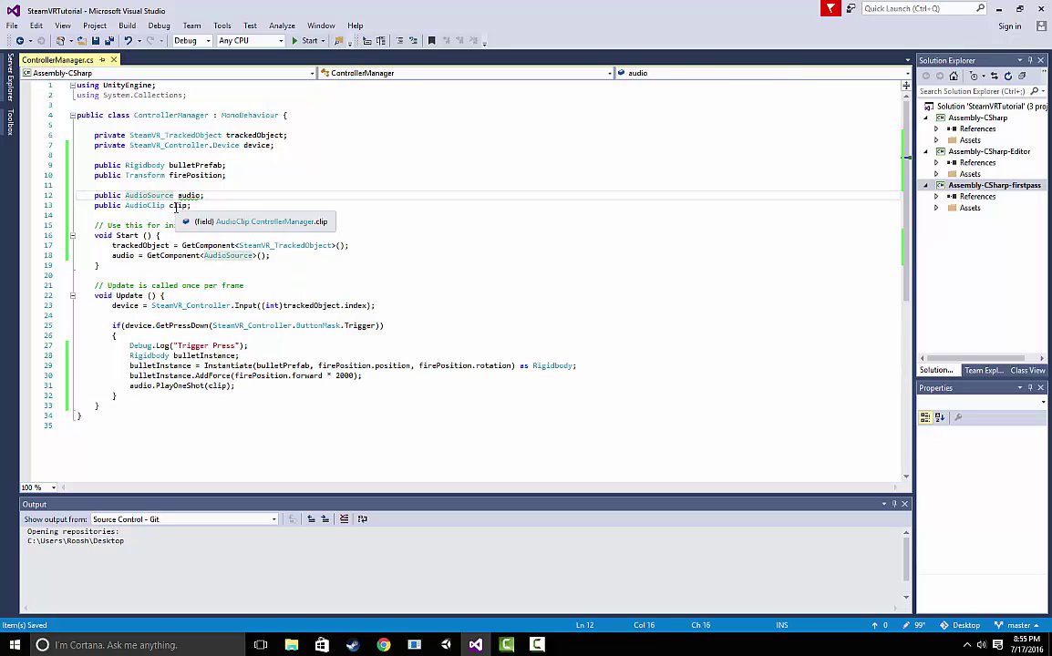
left_click(147, 207)
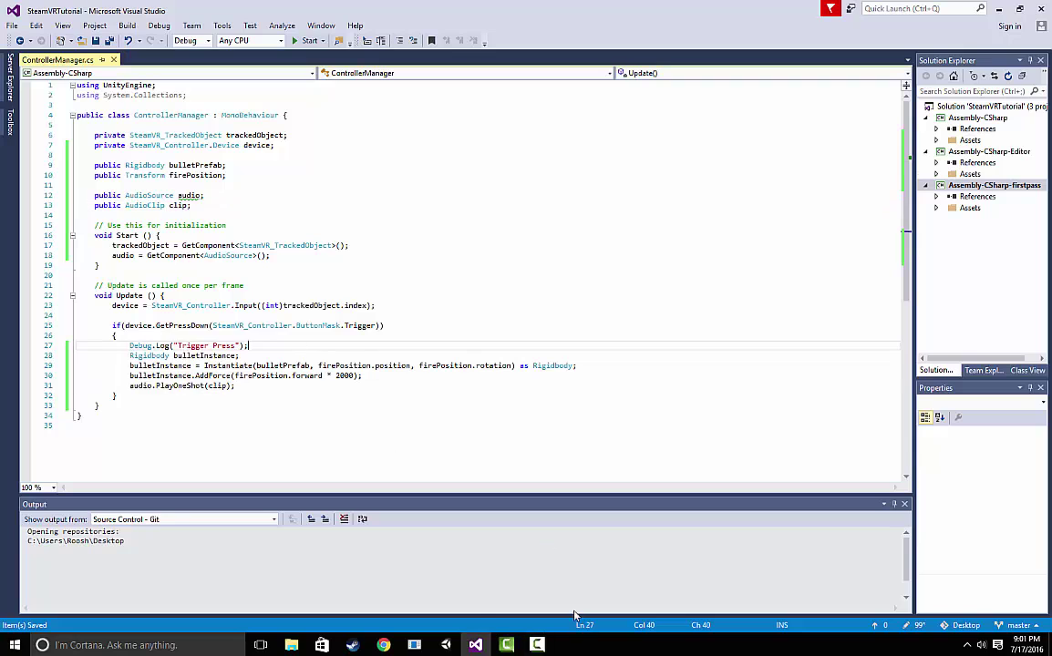
Drag the fire clip into the Clip field on Controller (left) and Controller (right).
left_click(401, 580)
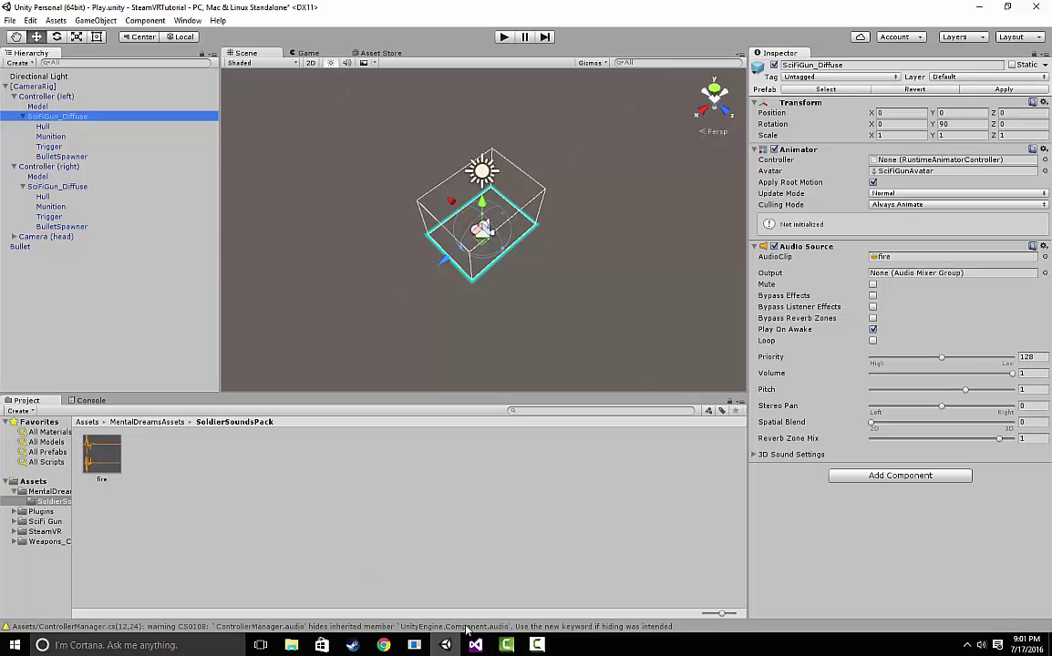
left_click(40, 96)
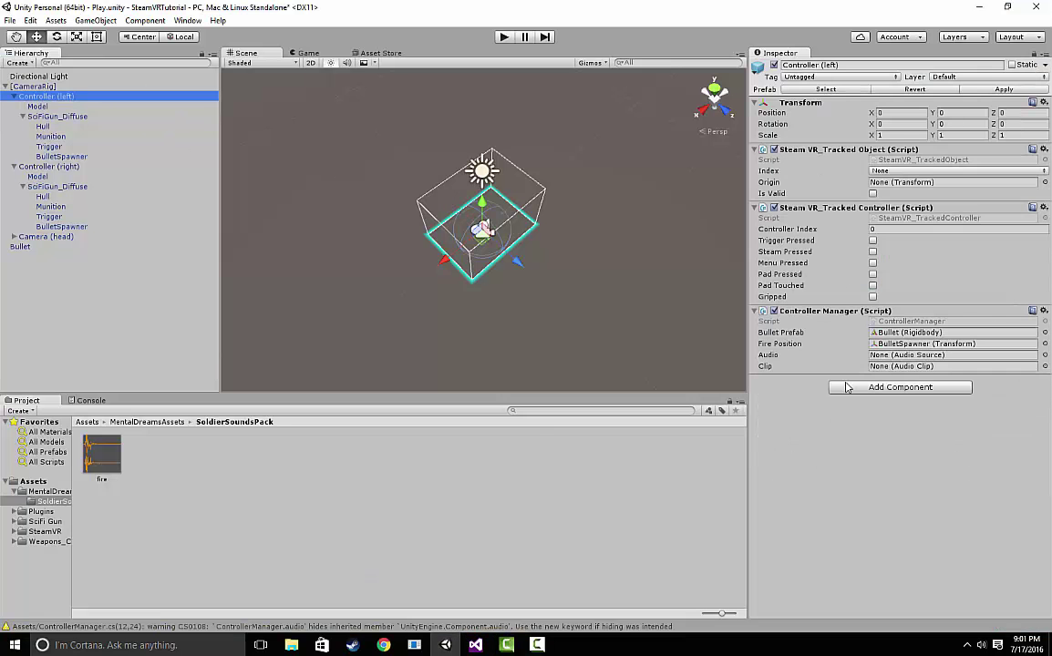
left_click_drag(102, 452, 897, 370)
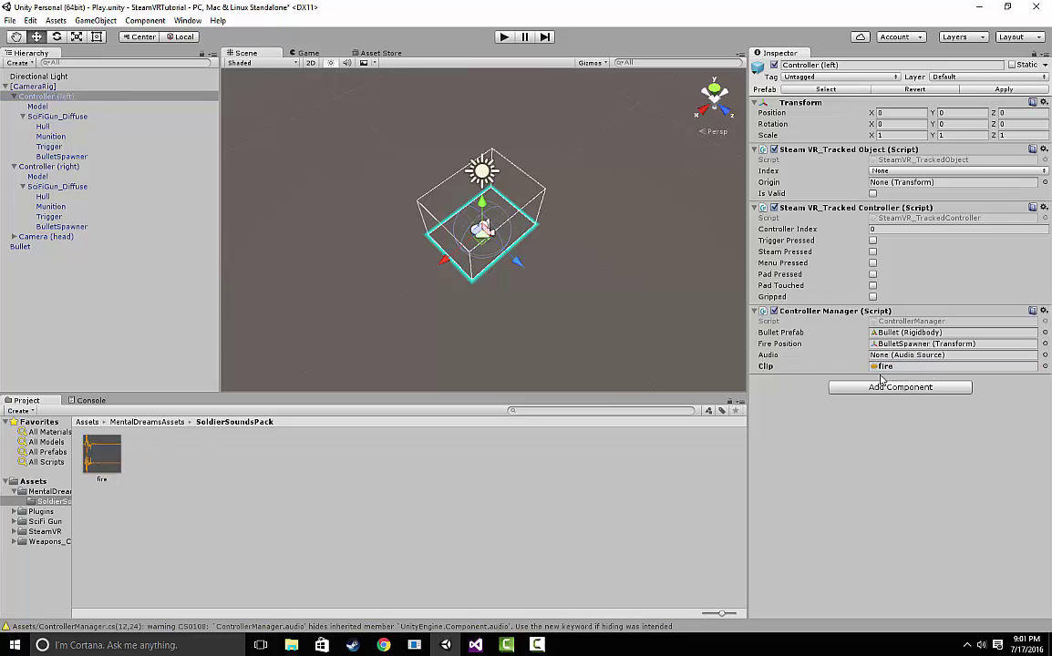
left_click(48, 167)
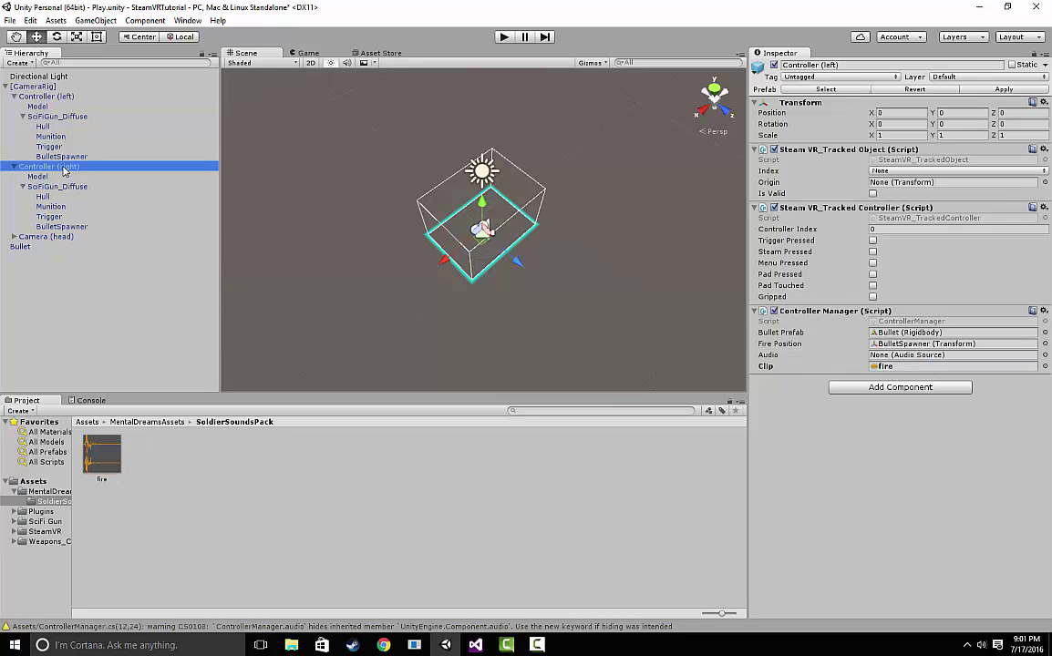
left_click_drag(823, 418, 895, 367)
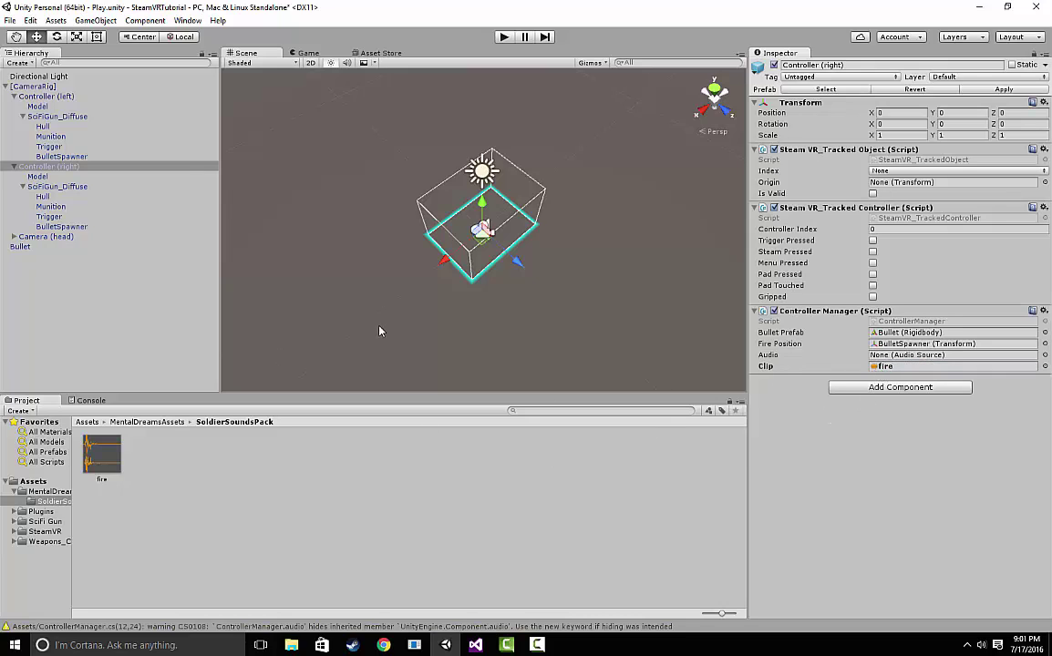